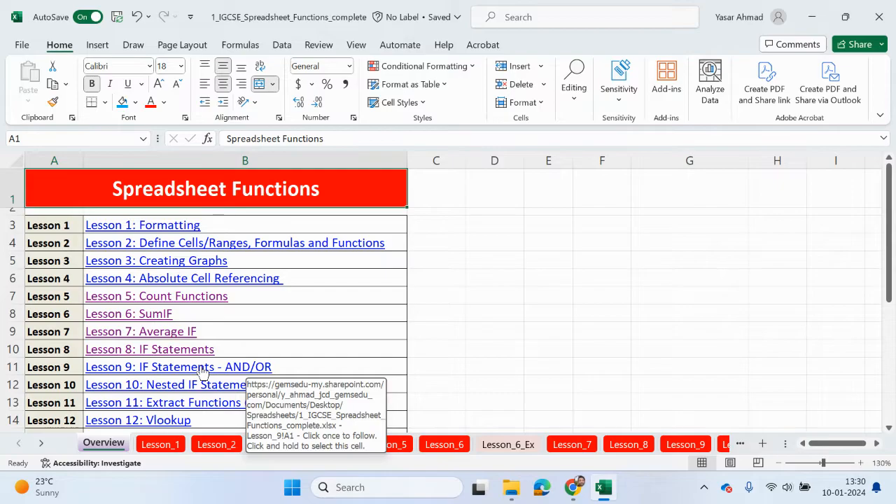
# - Open the Lesson_8 sheet and review the arguments of the IF formula in Sales Target cell E6
pyautogui.click(201, 368)
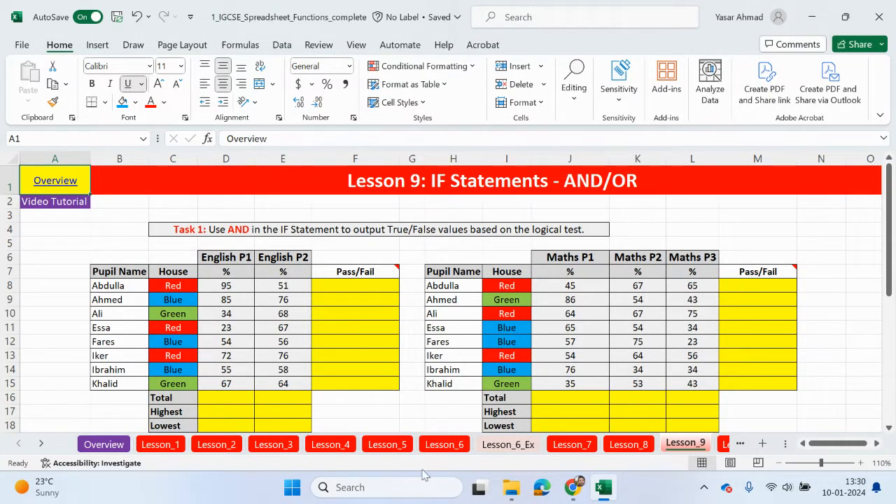
pyautogui.click(624, 444)
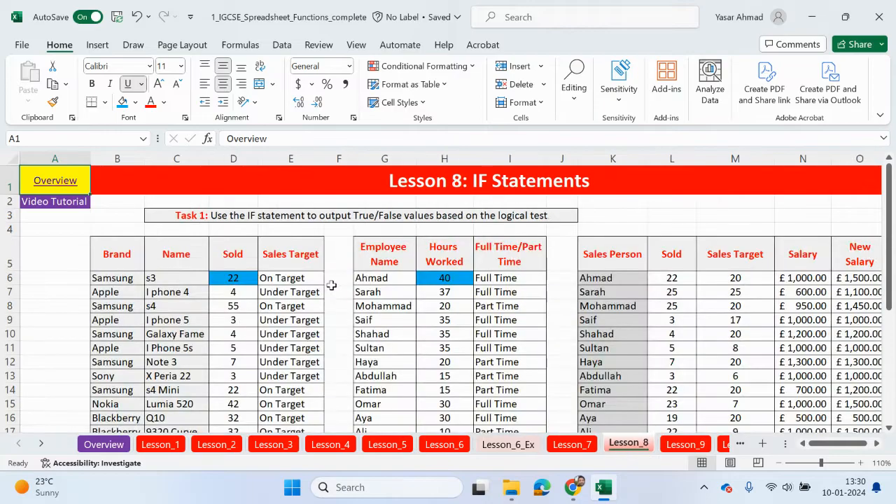
pyautogui.scroll(-1, 328, 283)
pyautogui.click(303, 236)
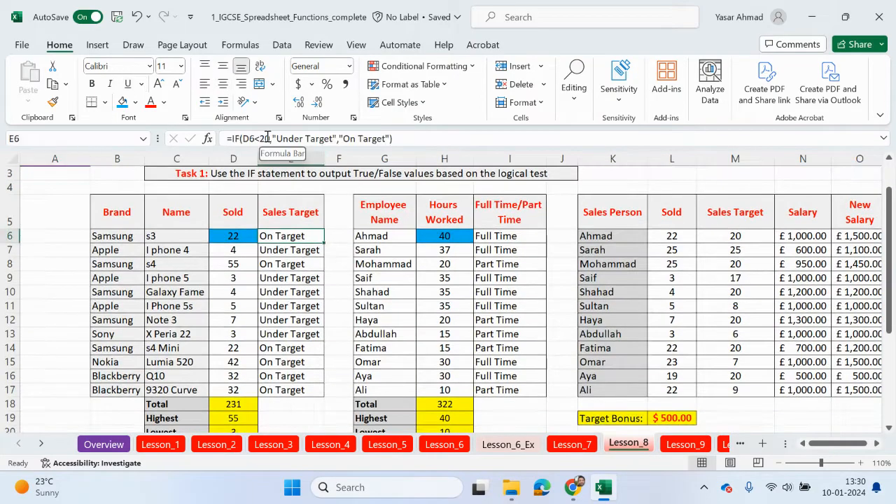
pyautogui.click(267, 139)
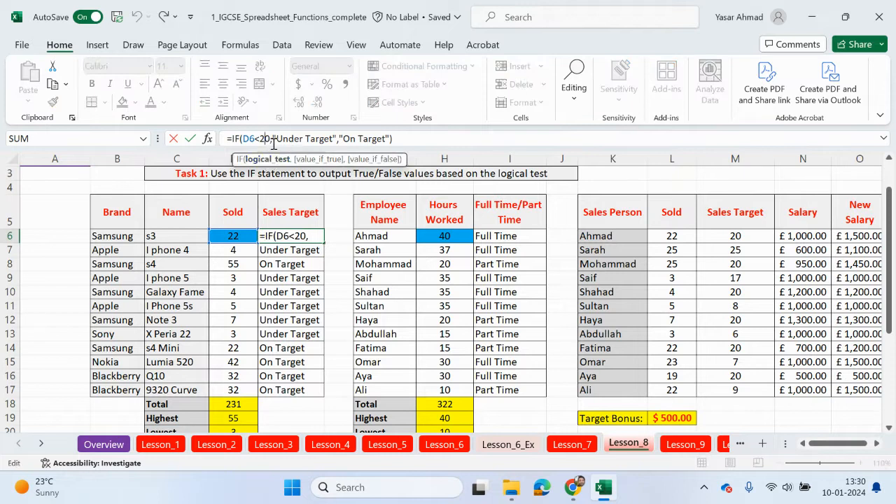
pyautogui.click(300, 139)
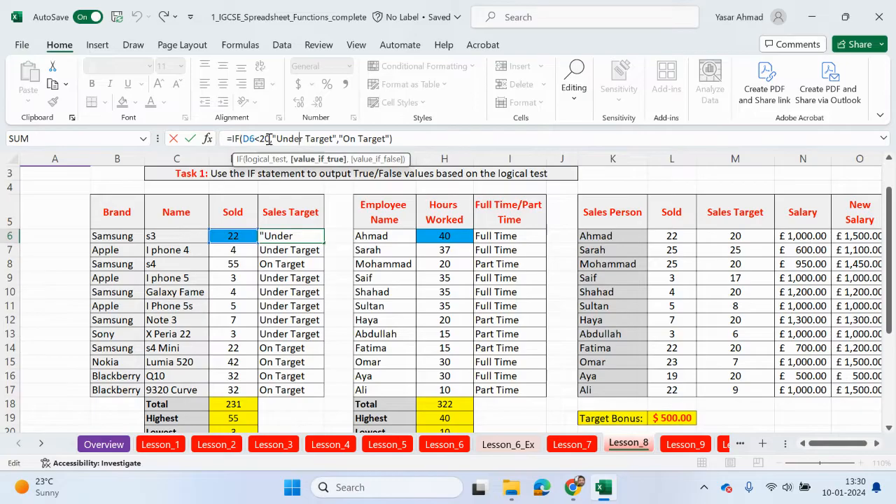
pyautogui.click(361, 139)
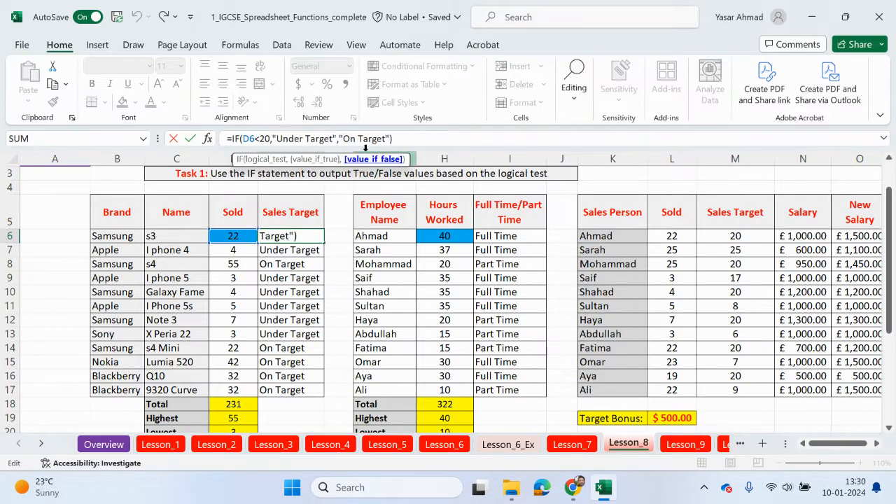
# - Return to the Lesson_9 sheet and look over the pupil names, houses and English P1 and P2 marks of Task 1
pyautogui.click(672, 448)
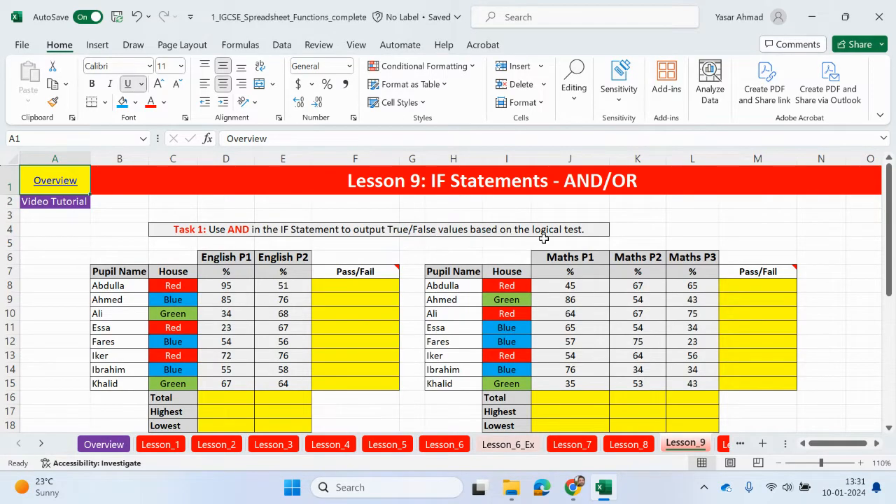
pyautogui.scroll(-1, 544, 245)
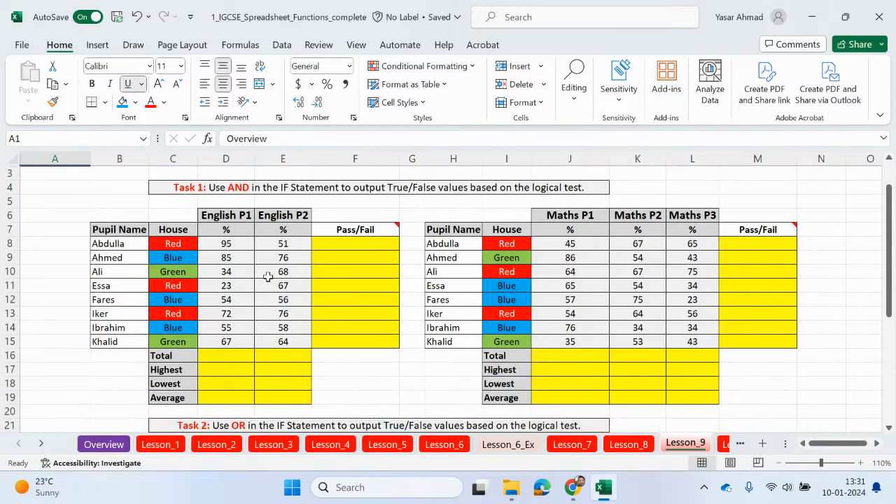
pyautogui.moveTo(109, 245); pyautogui.dragTo(117, 324)
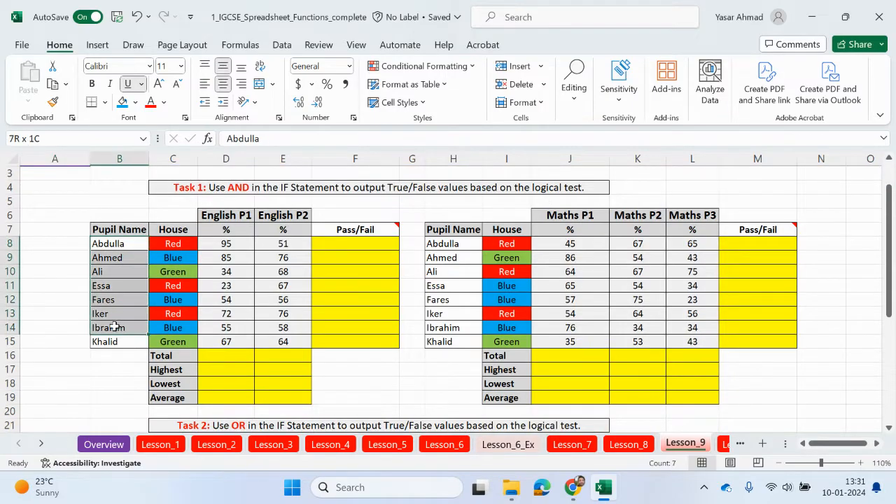
pyautogui.moveTo(182, 249); pyautogui.dragTo(175, 342)
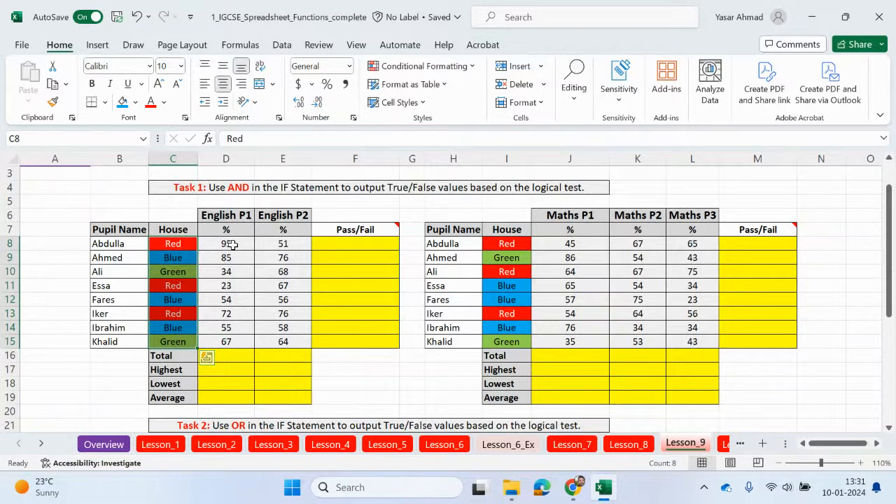
pyautogui.moveTo(238, 216); pyautogui.dragTo(226, 315)
pyautogui.moveTo(284, 217); pyautogui.dragTo(280, 342)
pyautogui.moveTo(390, 225)
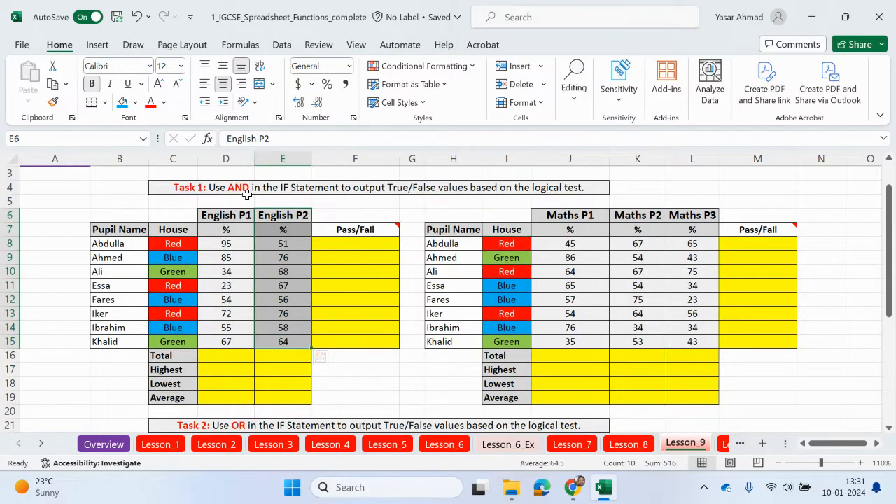
pyautogui.click(218, 243)
pyautogui.click(276, 243)
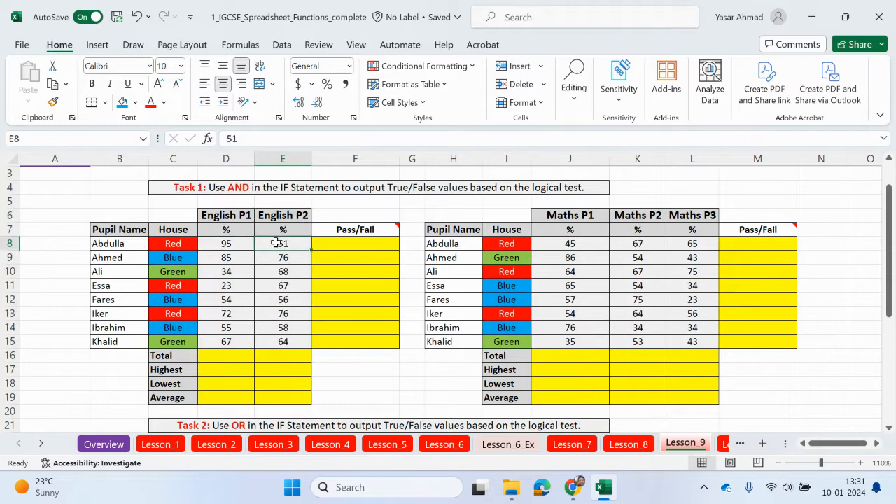
# - Begin an IF formula in Pass/Fail cell F8 with the logical test AND(D8>50,E8>50)
pyautogui.click(354, 245)
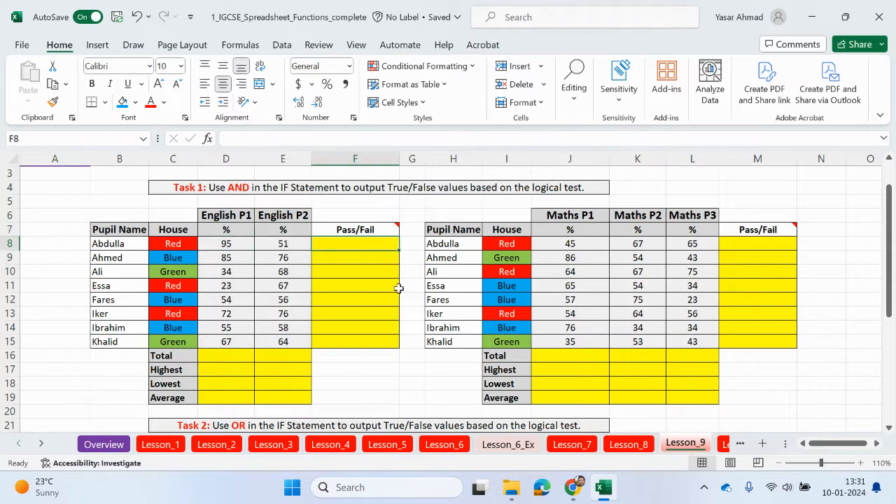
pyautogui.write('=if')
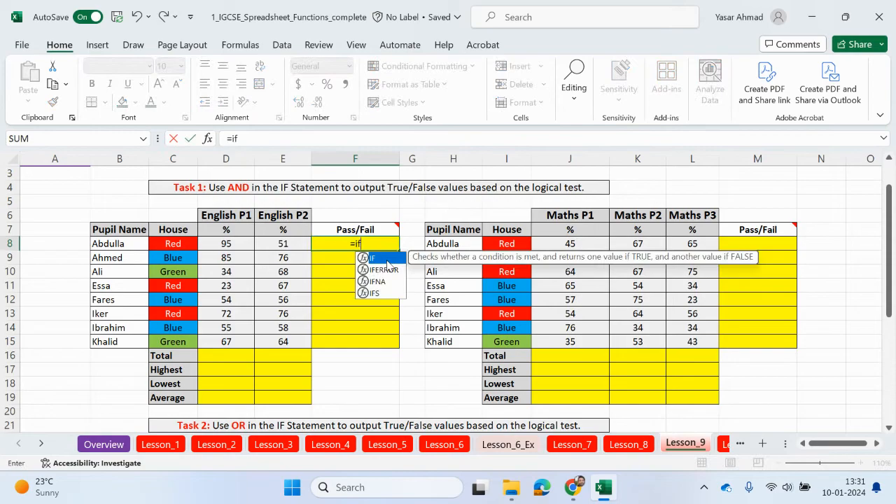
pyautogui.press('Tab')
pyautogui.write('And')
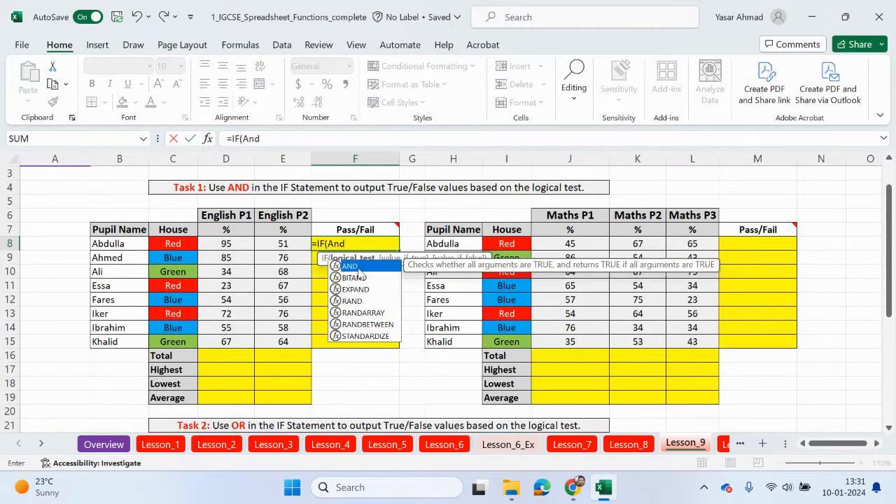
pyautogui.press('Tab')
pyautogui.click(271, 136)
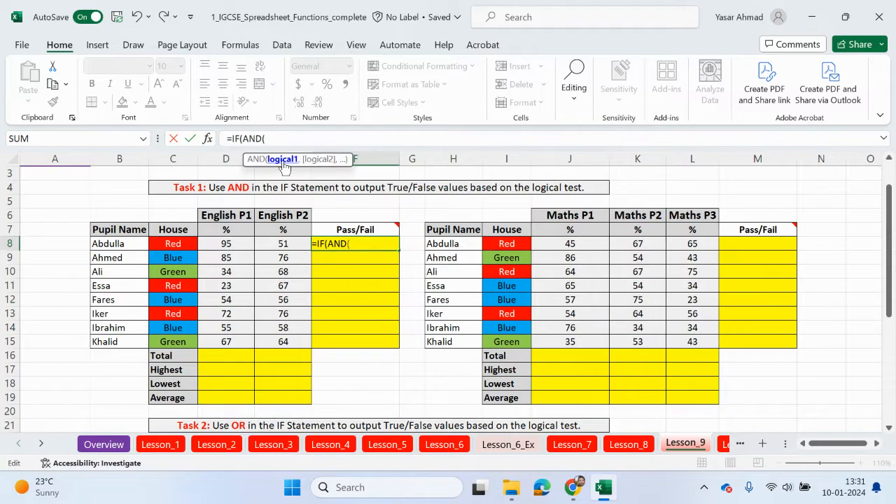
pyautogui.click(229, 244)
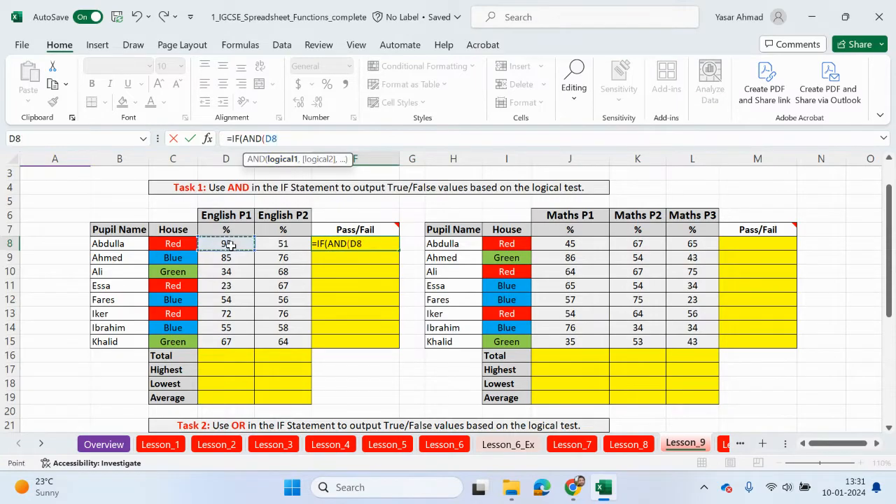
pyautogui.write('>50')
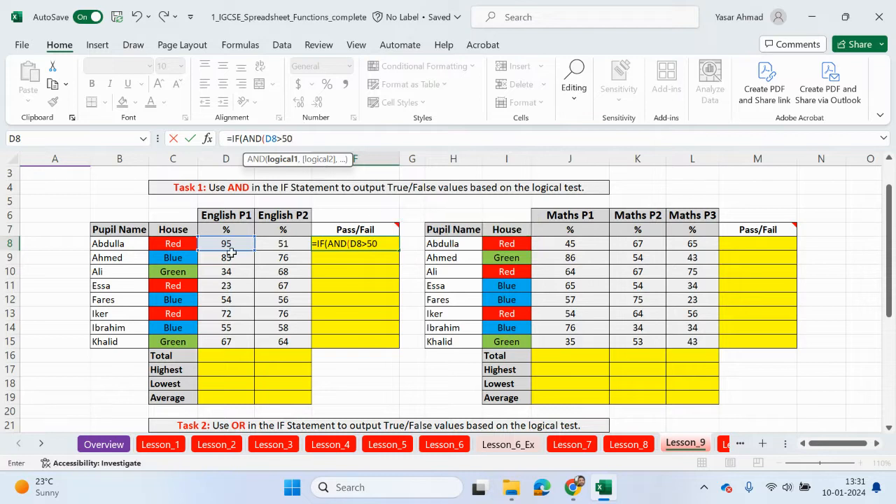
pyautogui.write(',')
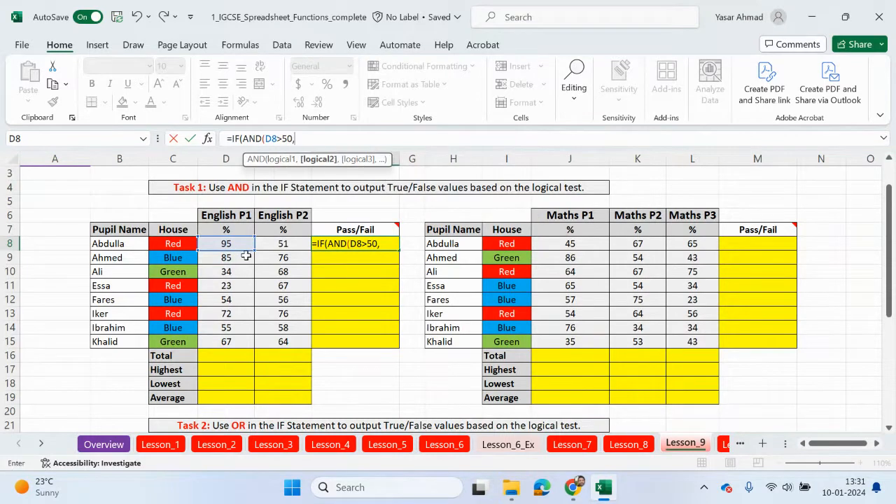
pyautogui.click(278, 244)
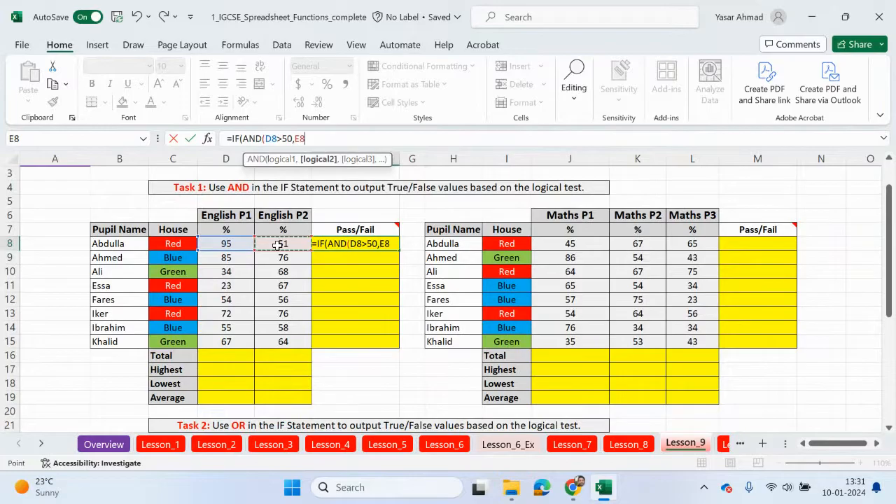
pyautogui.write('>50')
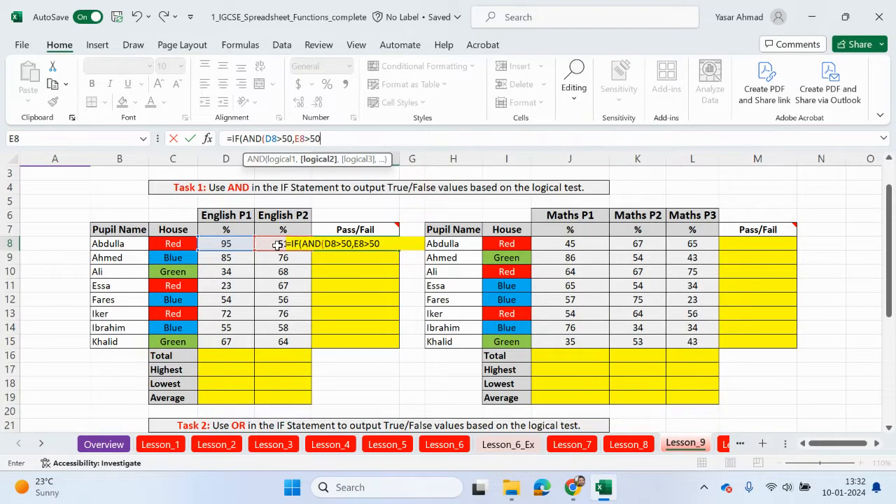
pyautogui.write(')')
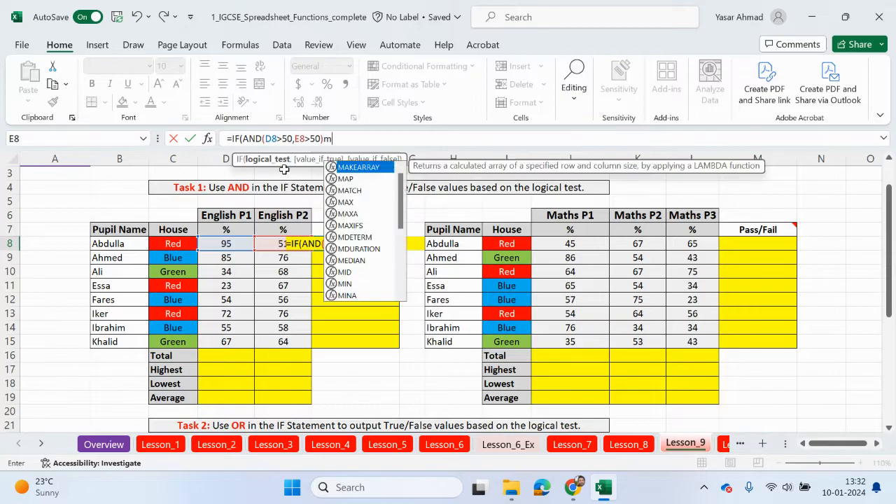
# - Complete the F8 formula with "Pass" as the value if true and "Fail" as the value if false
pyautogui.write(',"Pass')
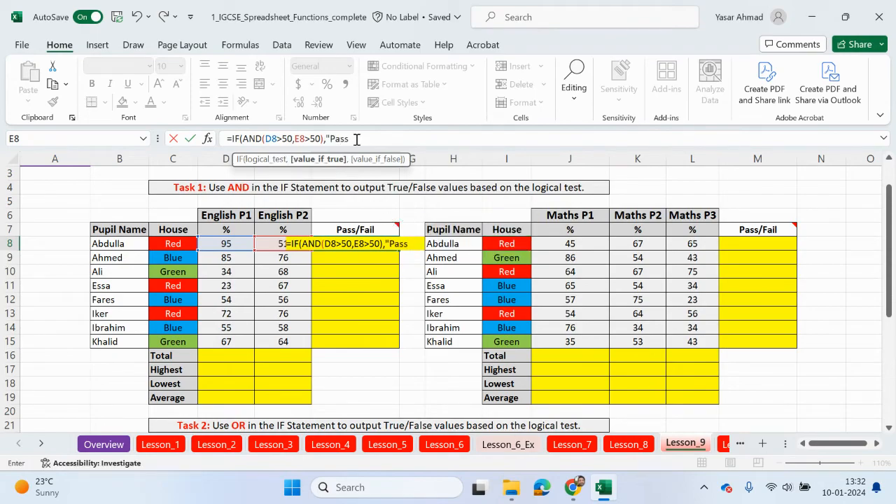
pyautogui.write('",')
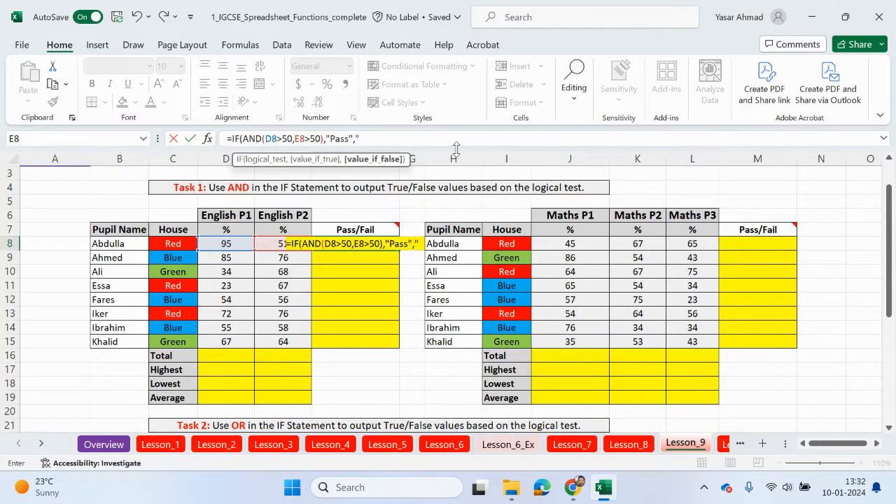
pyautogui.write('"Fail')
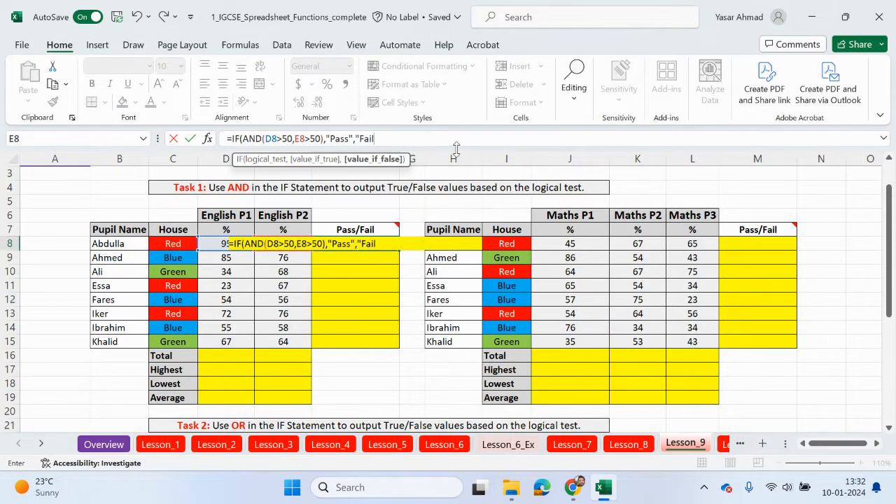
pyautogui.write('")')
pyautogui.press('Return')
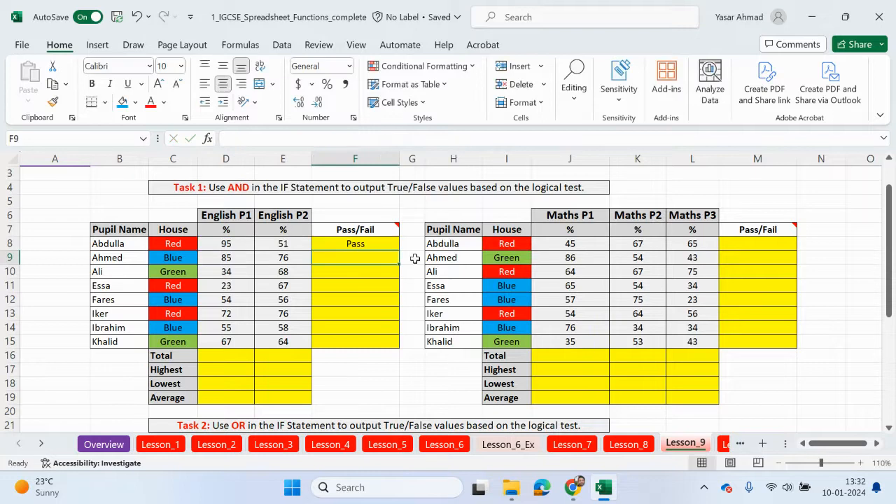
# - Test the F8 formula by setting the English P2 mark in E8 to 50, and restore the mark to 51
pyautogui.moveTo(229, 243); pyautogui.dragTo(269, 242)
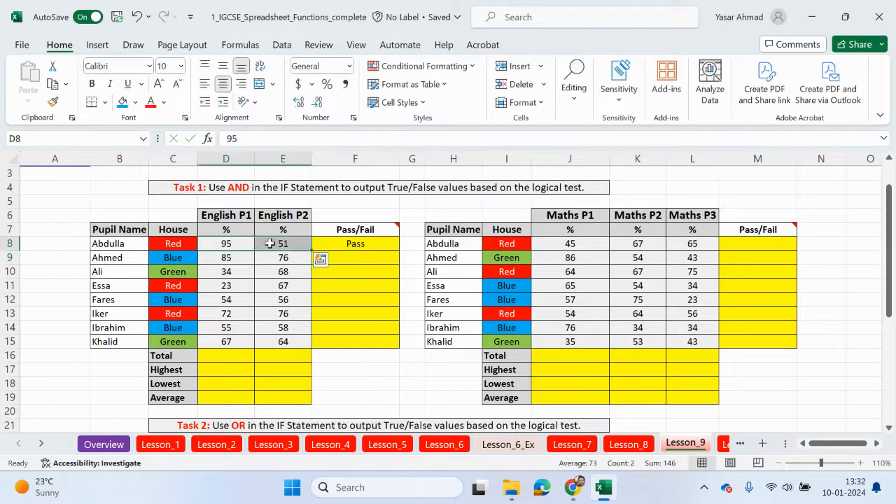
pyautogui.click(352, 244)
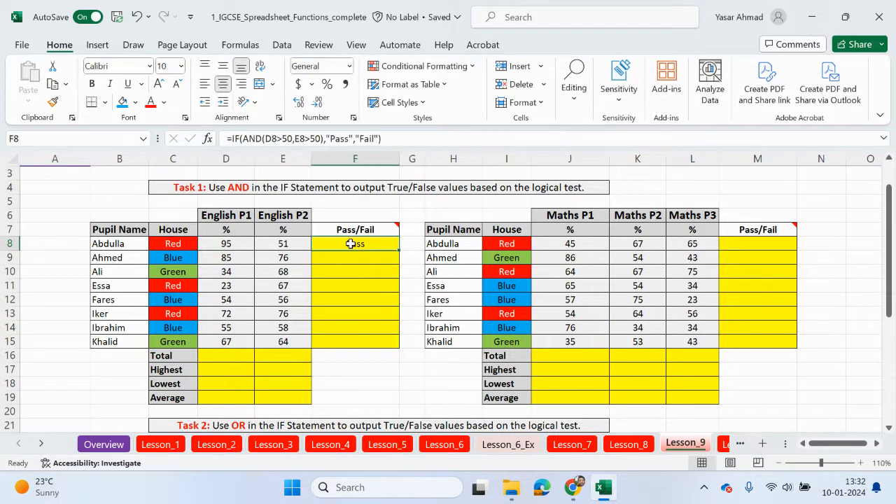
pyautogui.click(293, 241)
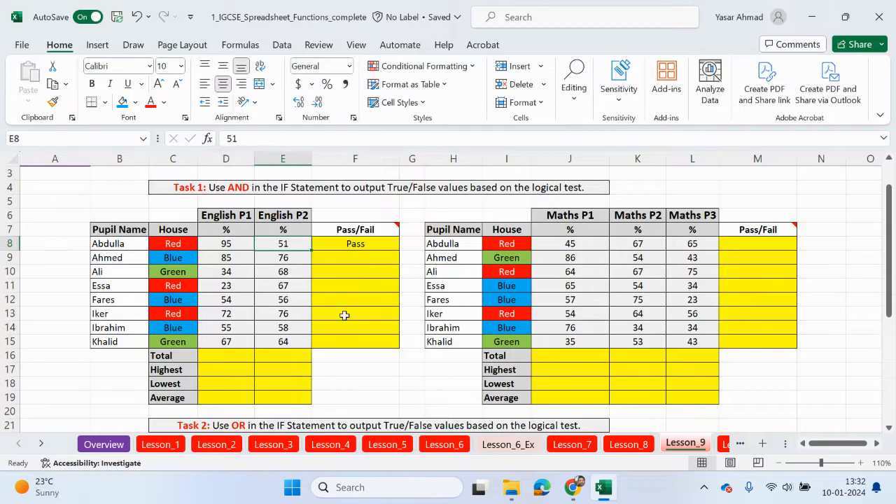
pyautogui.write('50')
pyautogui.press('Return')
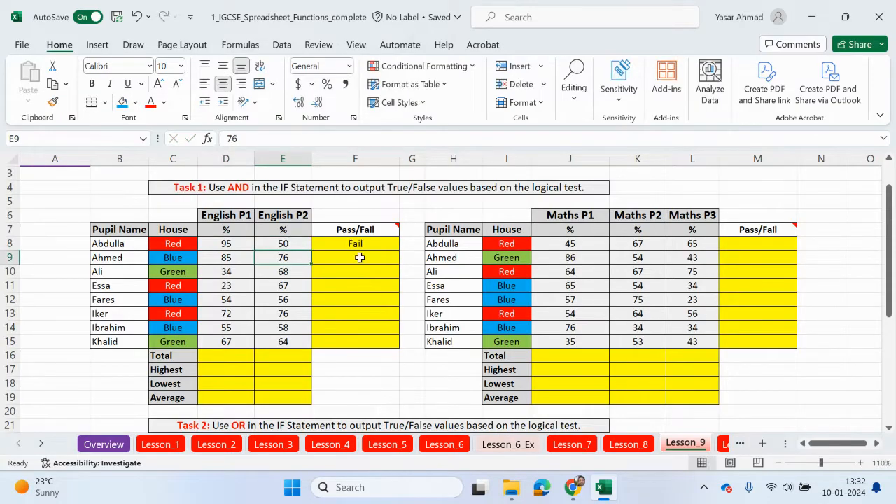
pyautogui.click(366, 245)
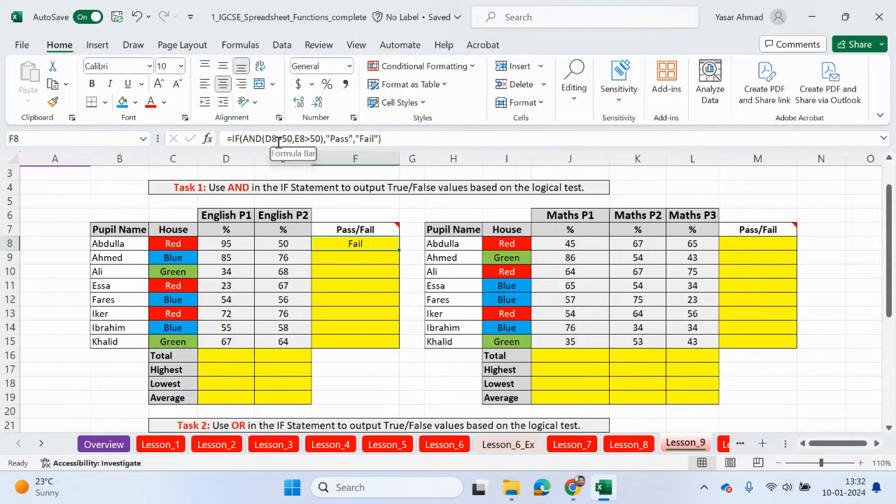
pyautogui.click(289, 242)
pyautogui.write('1')
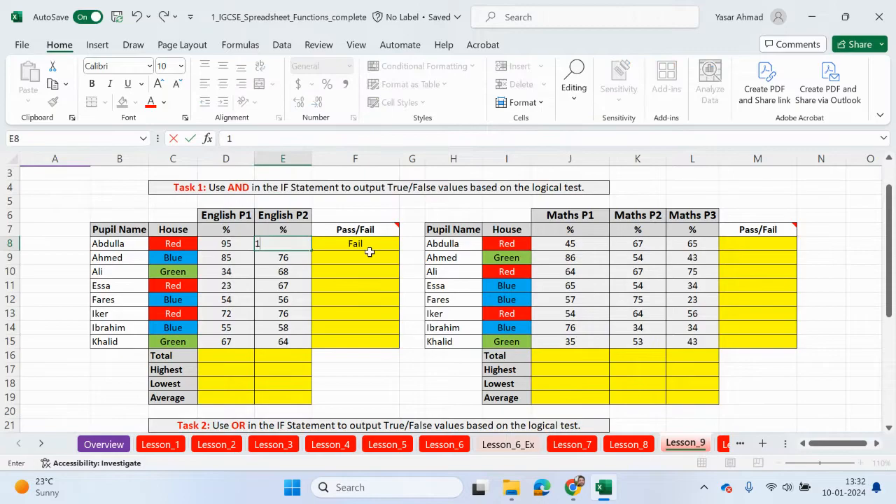
pyautogui.click(369, 250)
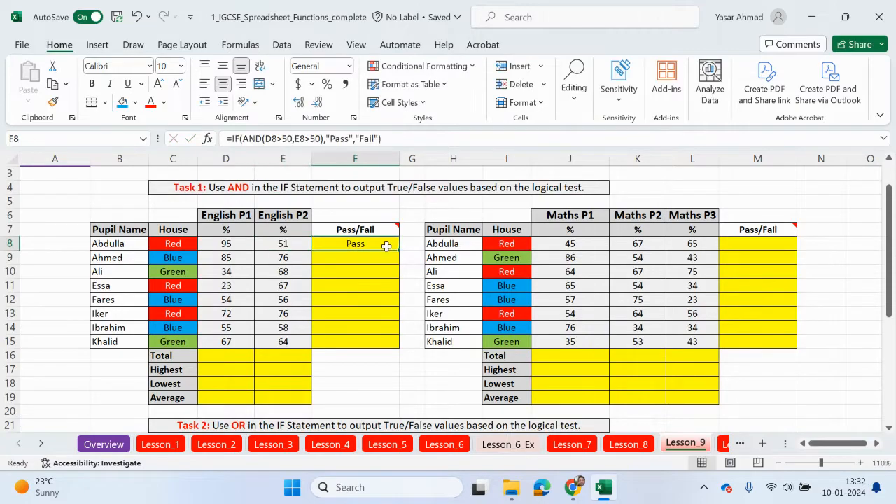
# - Fill the Pass/Fail formula from F8 down through F15 for all pupils in the English table
pyautogui.moveTo(399, 250); pyautogui.dragTo(392, 353)
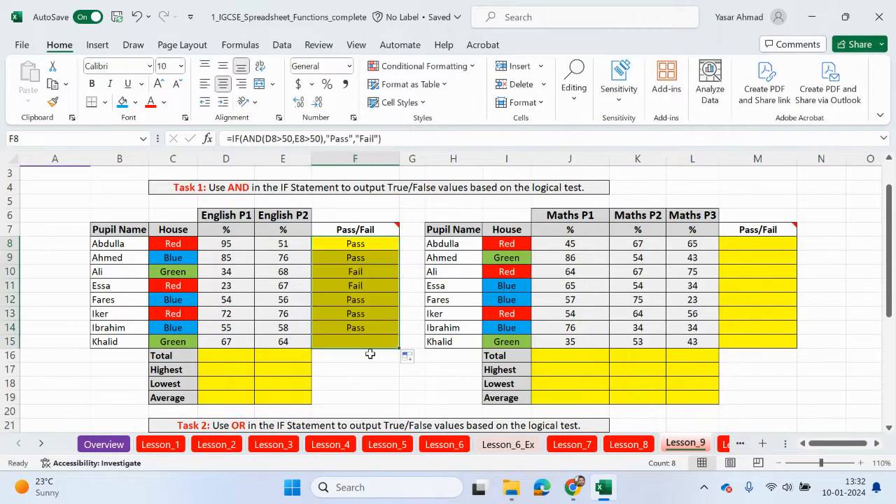
pyautogui.click(232, 361)
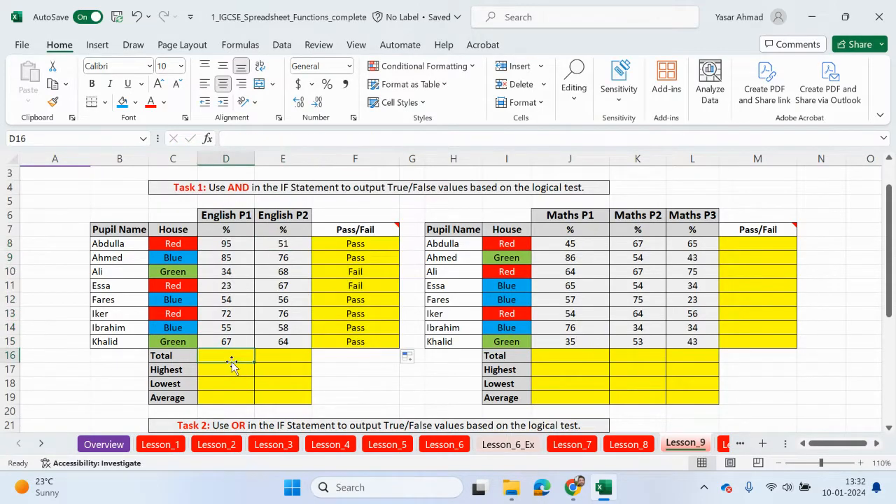
# - Total the English P1 marks in D16 with =SUM(D8:D15) and fill the formula across to E16 for English P2
pyautogui.write('=sum')
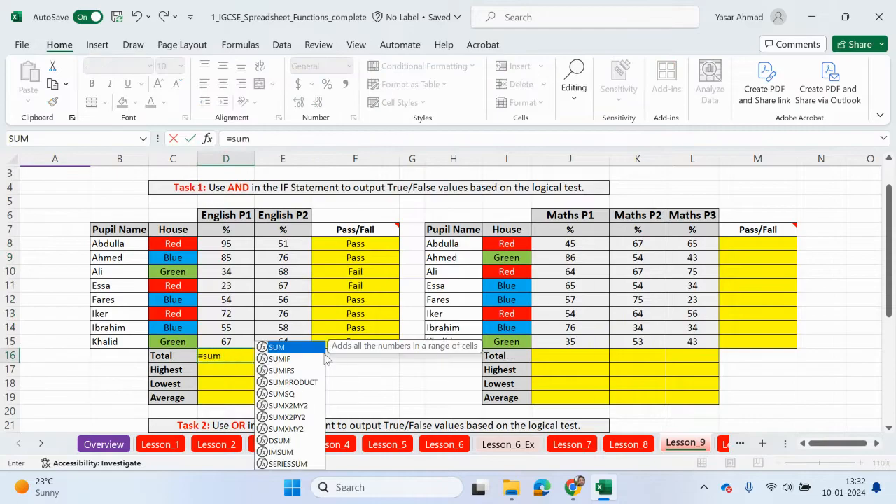
pyautogui.press('Tab')
pyautogui.moveTo(245, 243); pyautogui.dragTo(294, 359)
pyautogui.press('Return')
pyautogui.click(240, 356)
# - Find the highest English P1 mark in D17 with MAX over D8:D15, and fill the formula across to E17
pyautogui.click(248, 371)
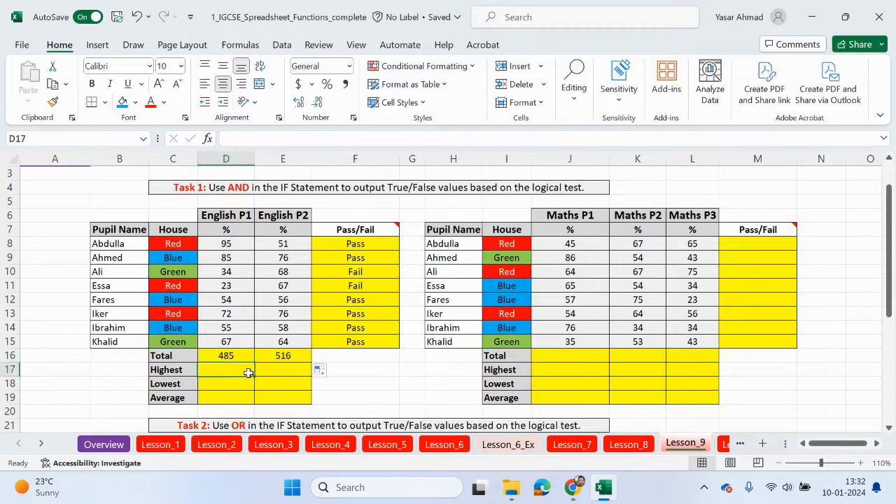
pyautogui.write('=ma')
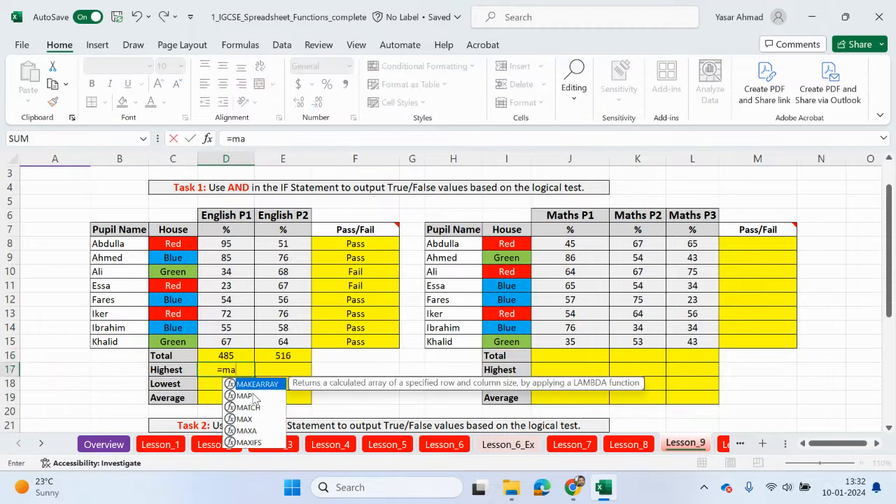
pyautogui.doubleClick(243, 419)
pyautogui.moveTo(217, 249); pyautogui.dragTo(224, 344)
pyautogui.press('Return')
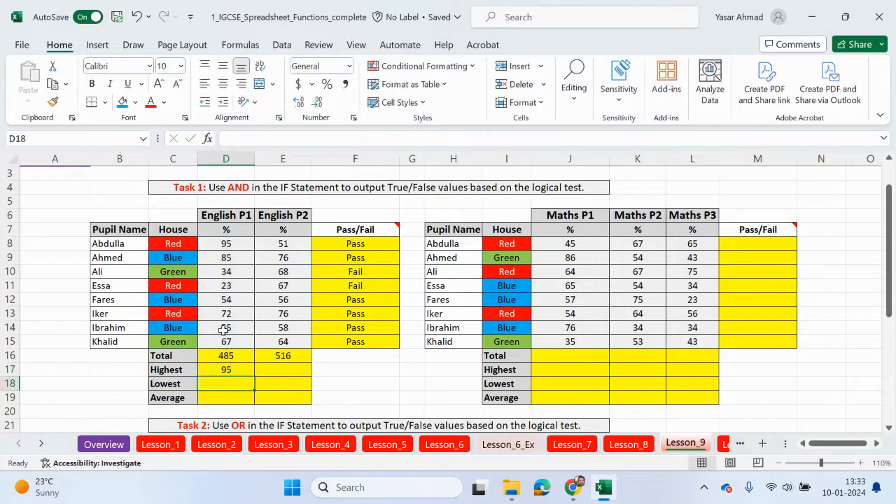
pyautogui.click(224, 368)
pyautogui.moveTo(255, 376); pyautogui.dragTo(291, 374)
# - Find the lowest English P1 mark in D18 with =MIN(D8:D15), and fill the formula across to E18
pyautogui.click(243, 383)
pyautogui.write('=min')
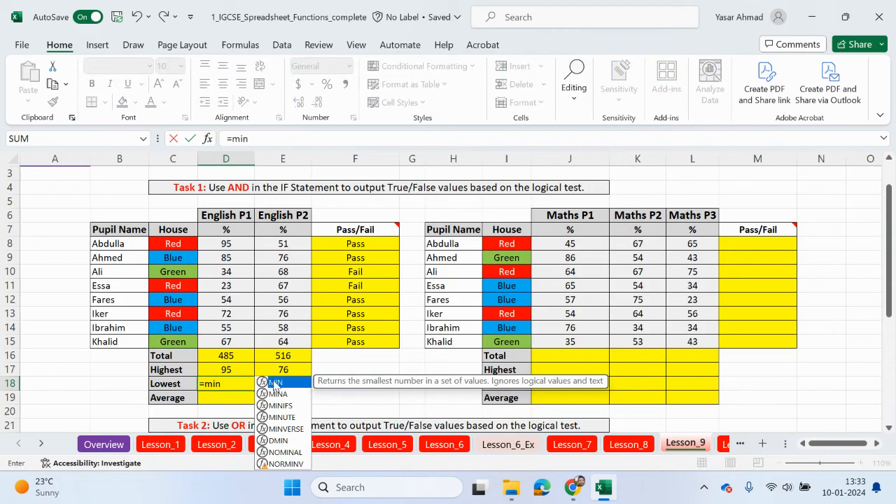
pyautogui.doubleClick(274, 383)
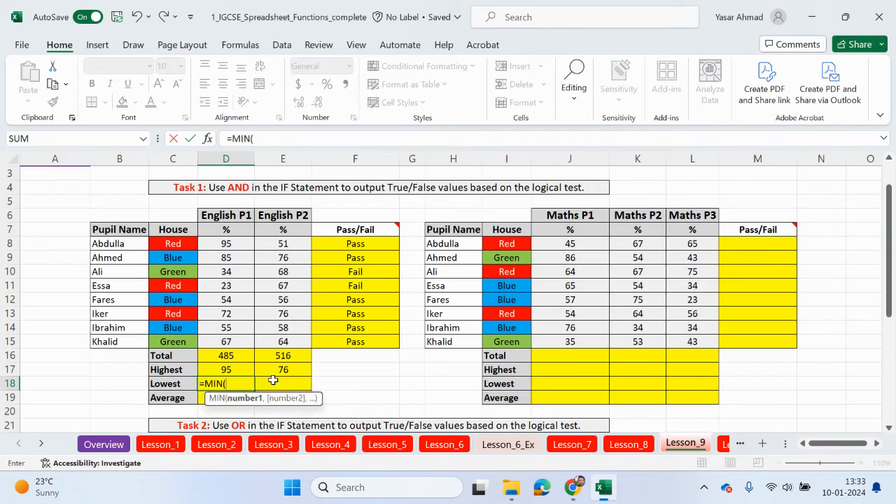
pyautogui.moveTo(245, 243); pyautogui.dragTo(221, 341)
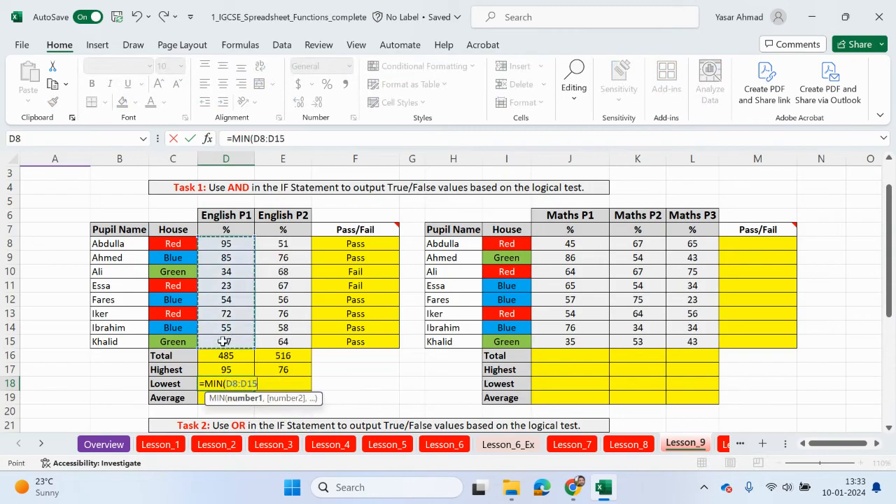
pyautogui.press('Return')
pyautogui.click(250, 384)
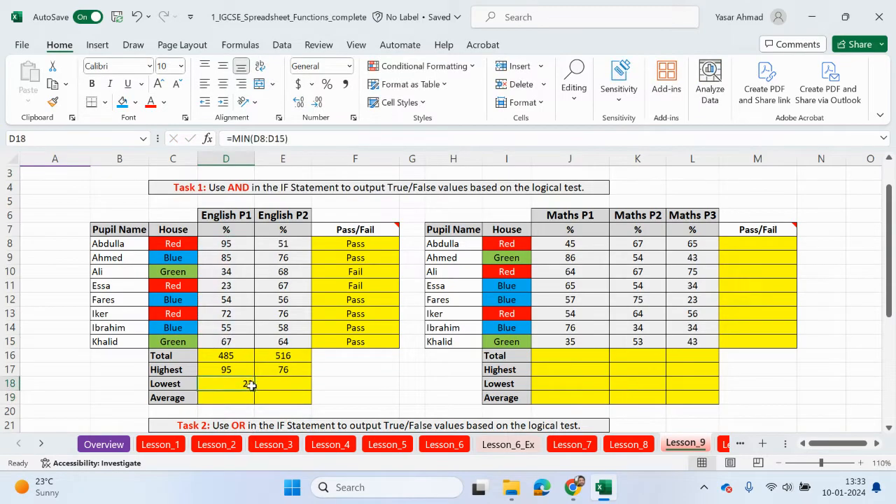
pyautogui.moveTo(252, 389); pyautogui.dragTo(294, 390)
# - Average the English P1 marks in D19 with =AVERAGE(D8:D15), and fill the formula across to E19
pyautogui.click(242, 402)
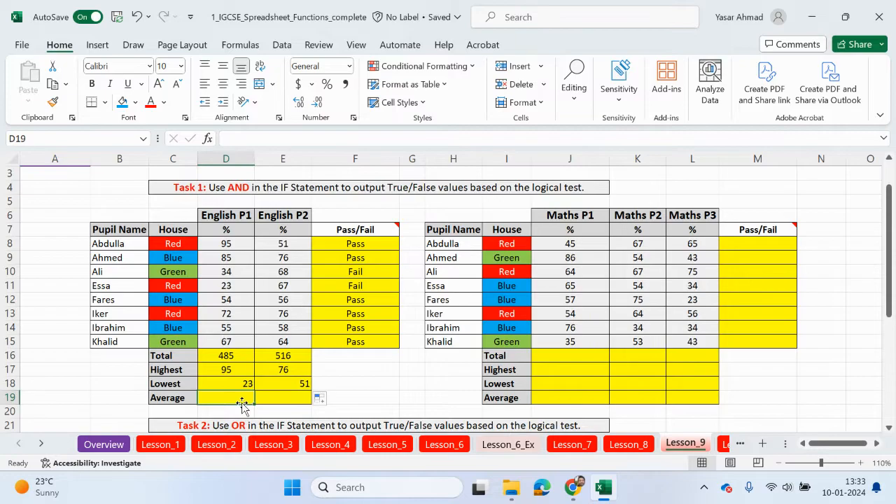
pyautogui.write('=aver')
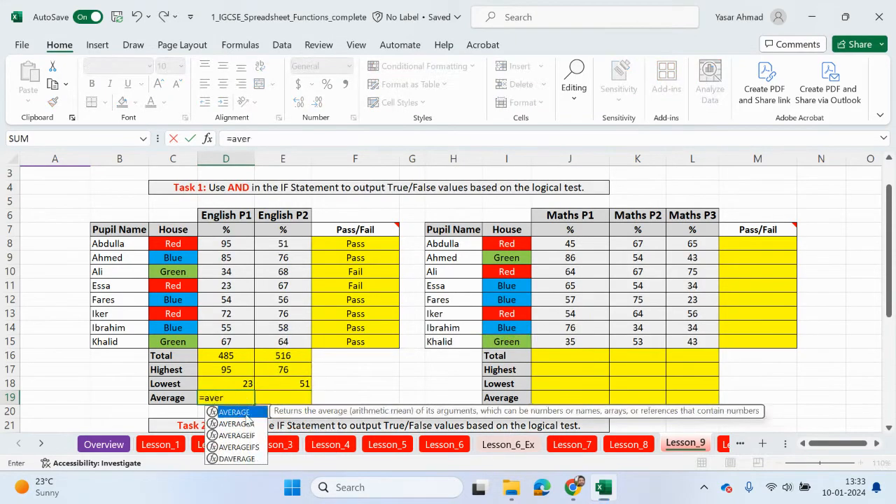
pyautogui.doubleClick(235, 412)
pyautogui.click(231, 246)
pyautogui.moveTo(231, 253); pyautogui.dragTo(231, 340)
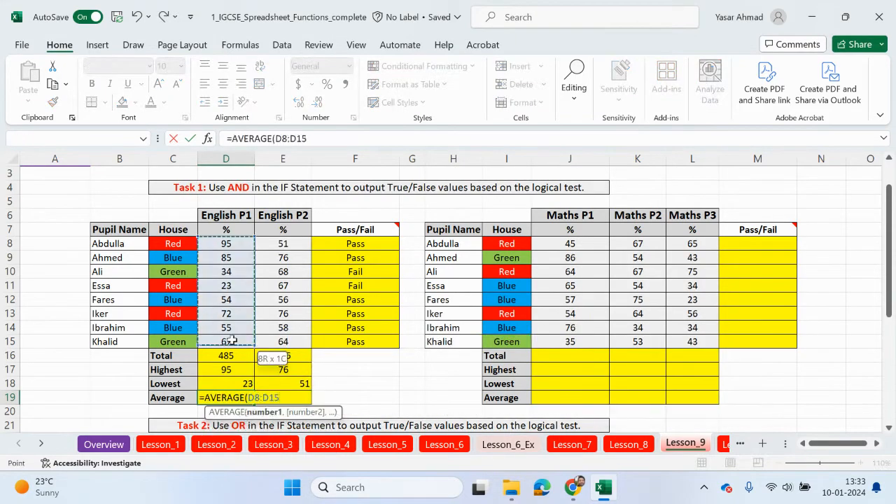
pyautogui.press('Return')
pyautogui.click(238, 397)
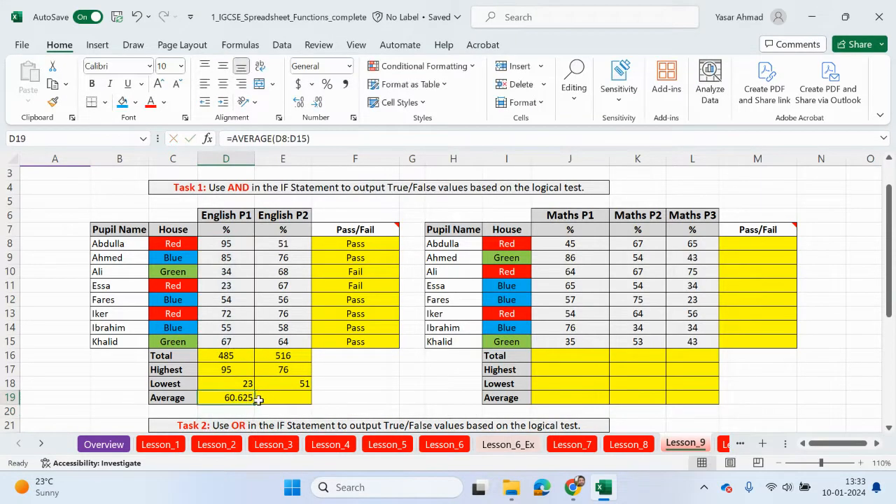
pyautogui.moveTo(255, 404); pyautogui.dragTo(280, 394)
# - Centre the English summary values in D16:E19 horizontally and vertically
pyautogui.moveTo(238, 358); pyautogui.dragTo(278, 391)
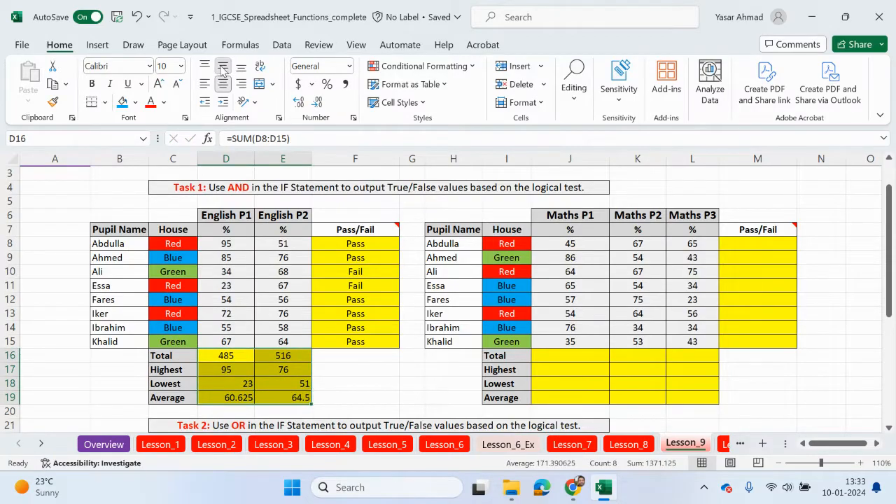
pyautogui.click(222, 84)
pyautogui.click(223, 83)
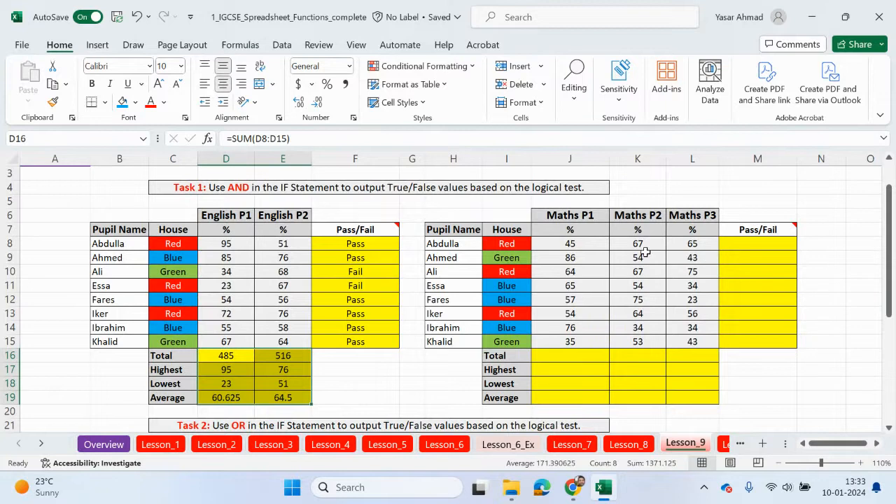
# - Check the pass criteria note on the Maths Pass/Fail heading and begin an IF formula with a nested AND in M8
pyautogui.moveTo(786, 227)
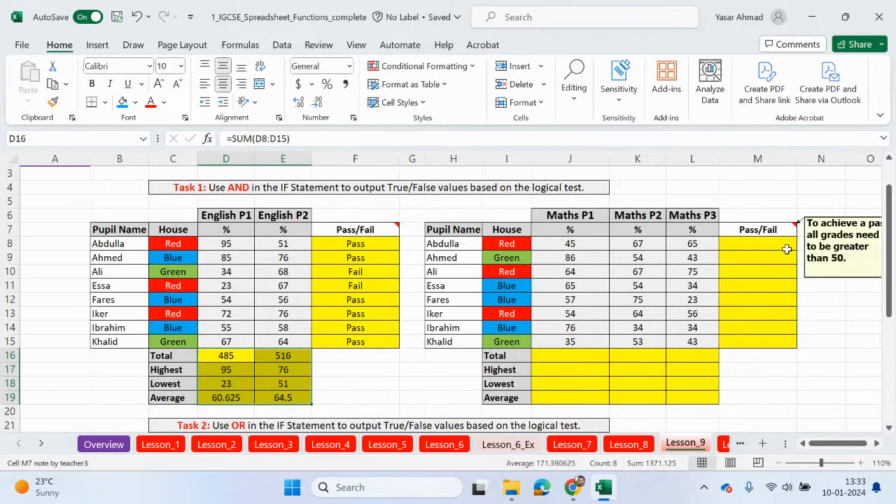
pyautogui.hscroll(1, 763, 336)
pyautogui.scroll(1, 763, 336)
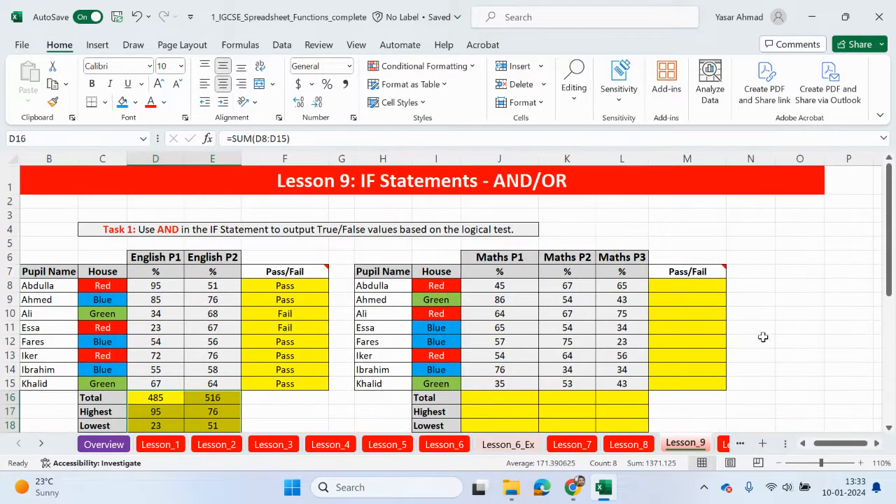
pyautogui.moveTo(721, 273)
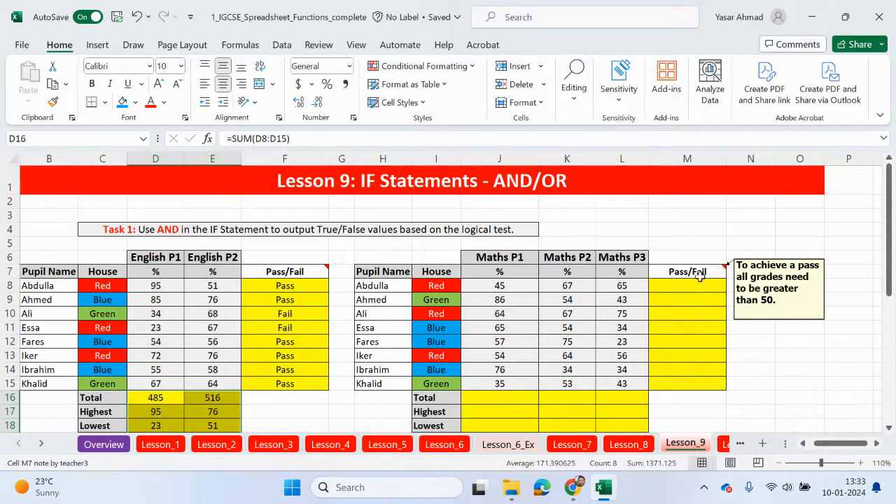
pyautogui.click(680, 281)
pyautogui.write('=')
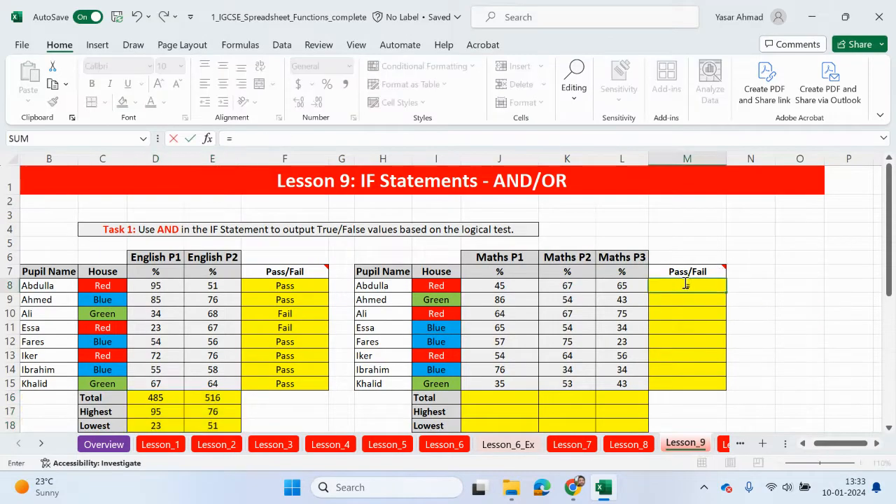
pyautogui.write('if')
pyautogui.doubleClick(705, 300)
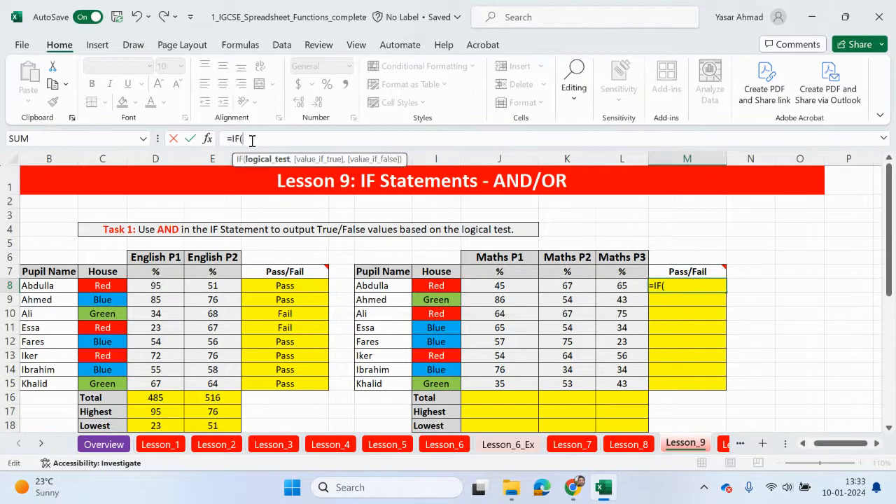
pyautogui.write('An')
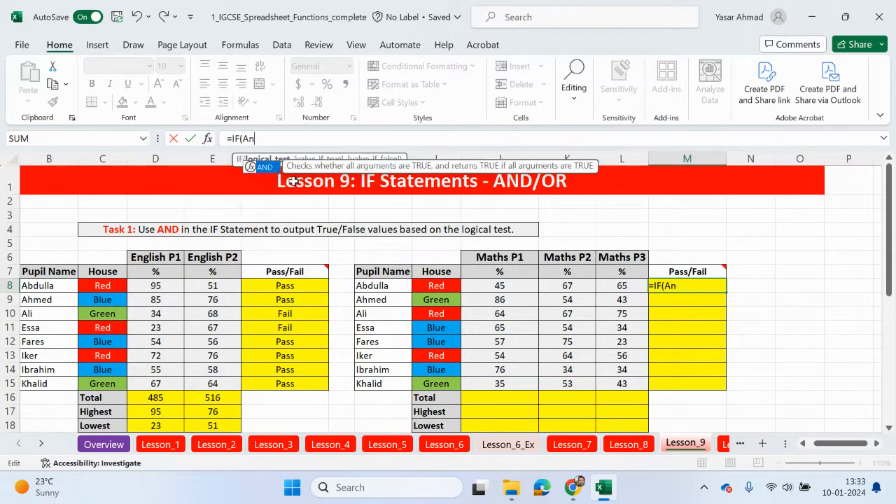
pyautogui.write('d')
pyautogui.doubleClick(284, 175)
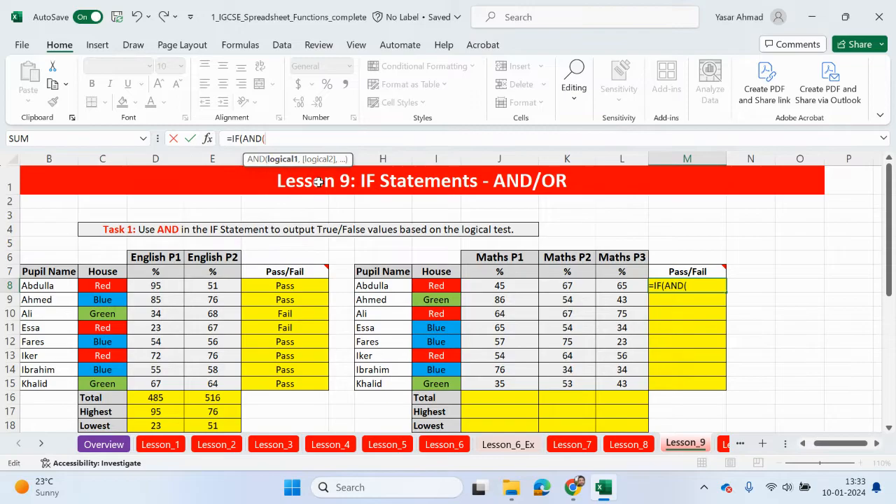
# - Enter J8>50, K8>50 and L8>50 as the AND conditions in the M8 formula and close the AND
pyautogui.moveTo(723, 267)
pyautogui.click(521, 284)
pyautogui.write('>')
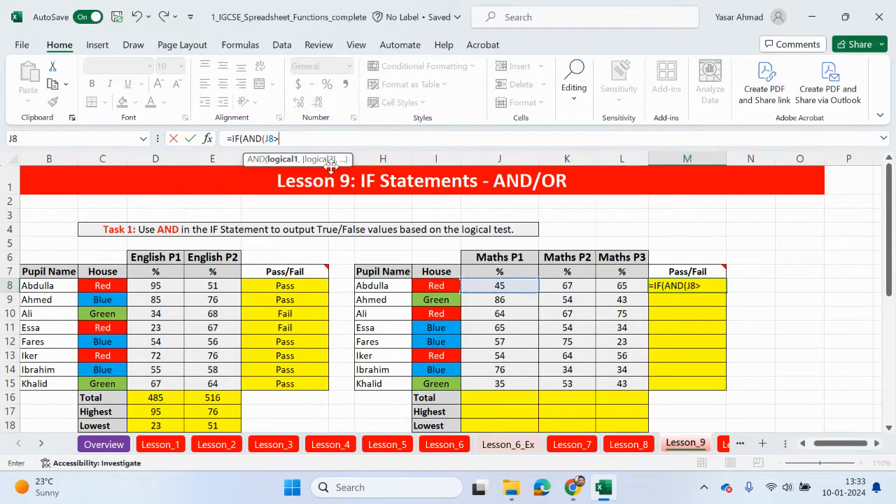
pyautogui.write('50,')
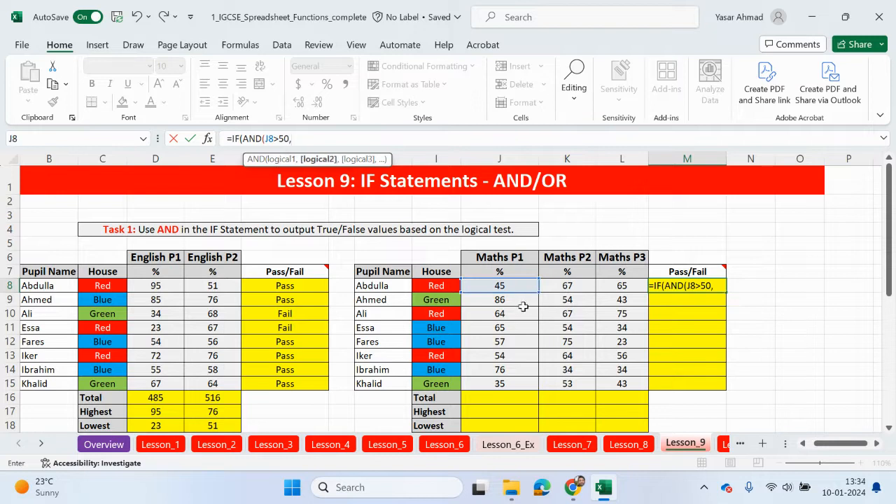
pyautogui.click(563, 287)
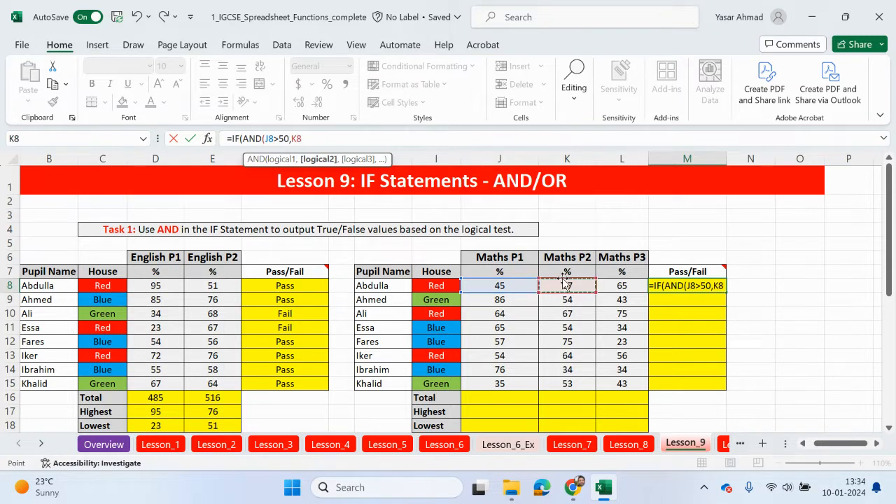
pyautogui.write('>50')
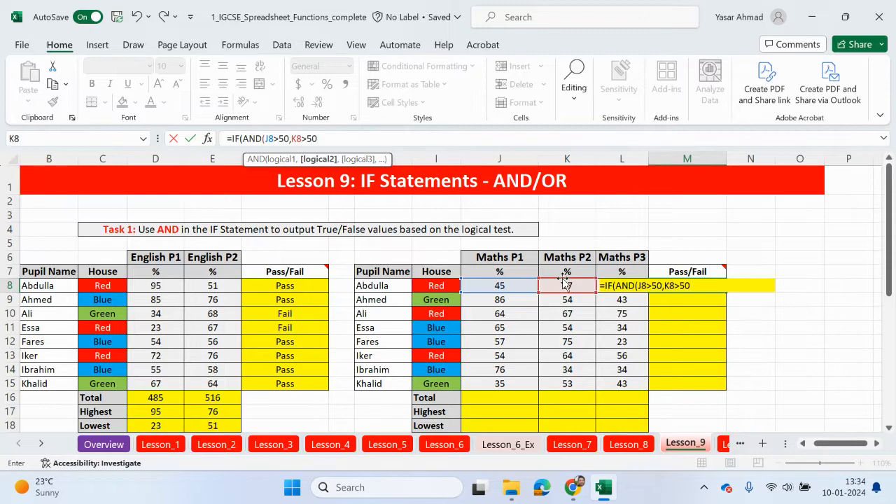
pyautogui.write(',')
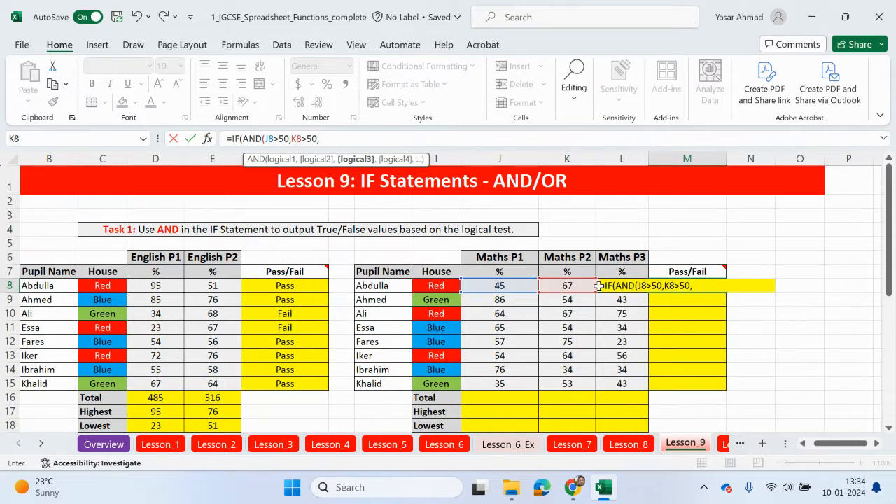
pyautogui.click(598, 285)
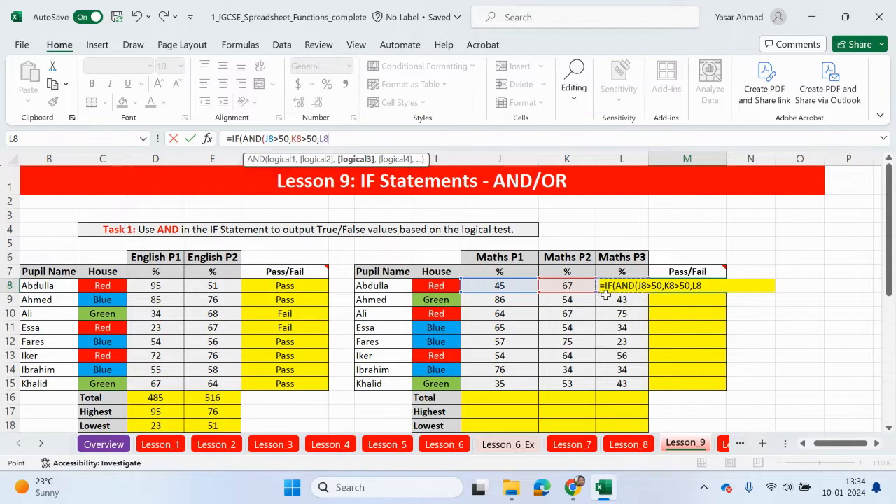
pyautogui.write('>50)')
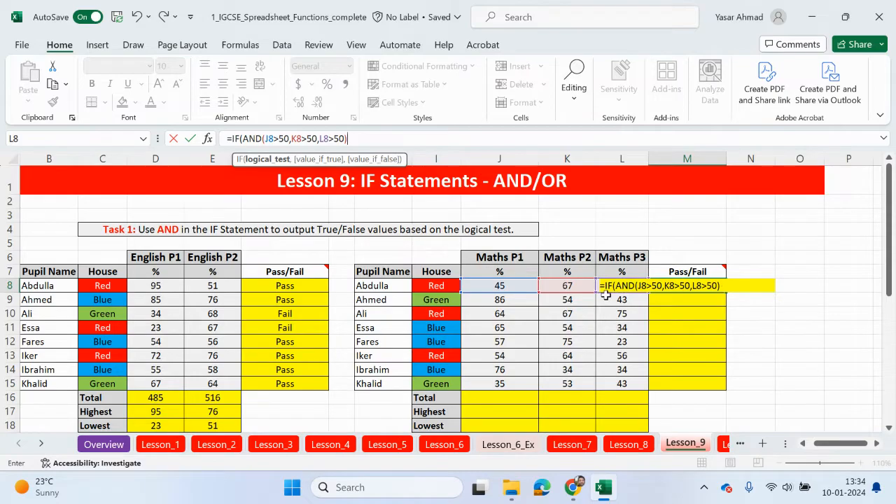
# - Complete the M8 formula with "Pass" as the value if true and "Fail" as the value if false
pyautogui.write(',"')
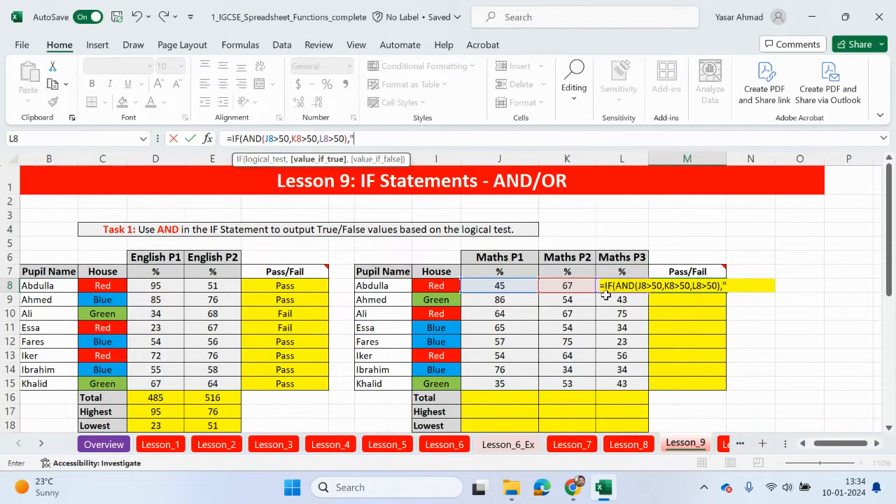
pyautogui.write('Pass","A')
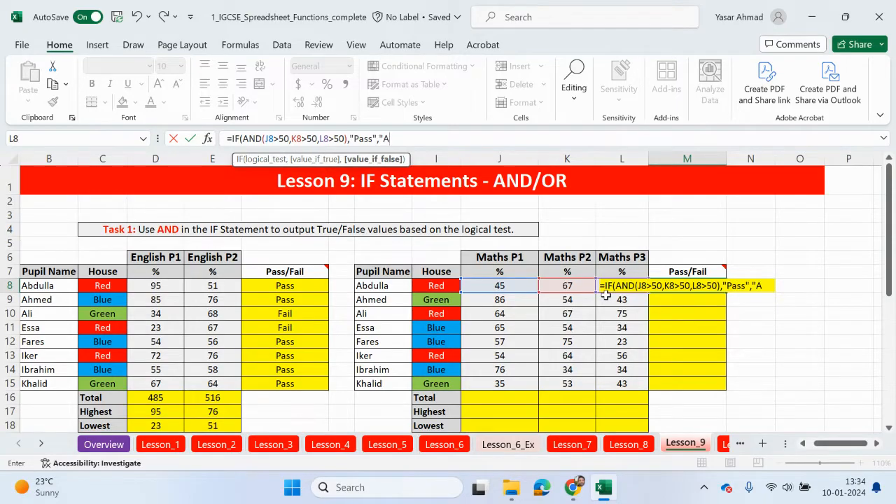
pyautogui.press('BackSpace')
pyautogui.write('Fail")')
pyautogui.press('Return')
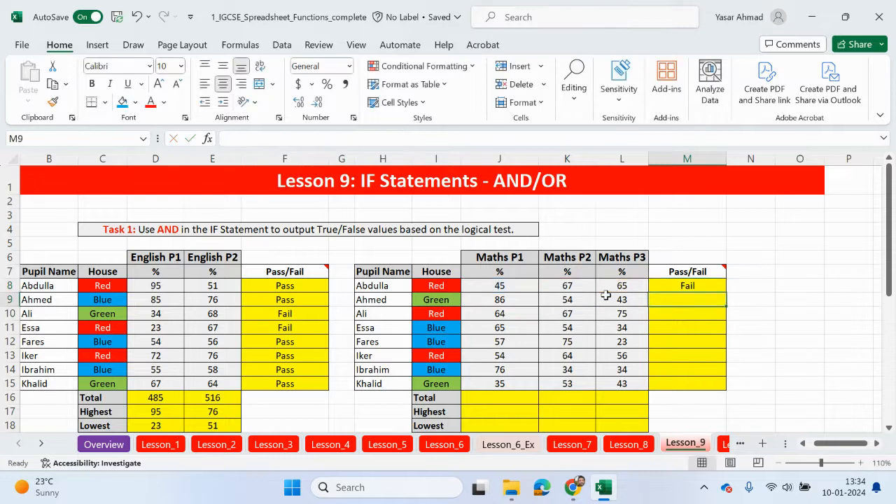
# - Test the M8 formula by setting the Maths P1 mark in J8 to 51, and undo the change
pyautogui.click(518, 286)
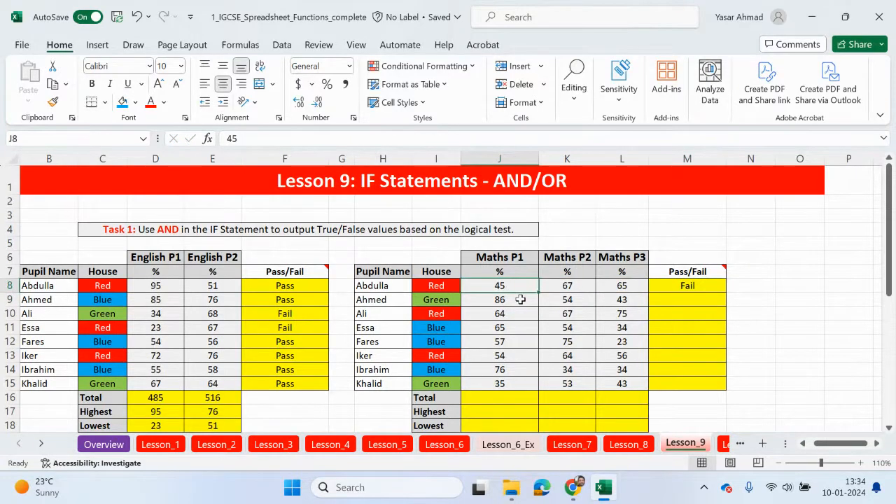
pyautogui.write('51')
pyautogui.press('Return')
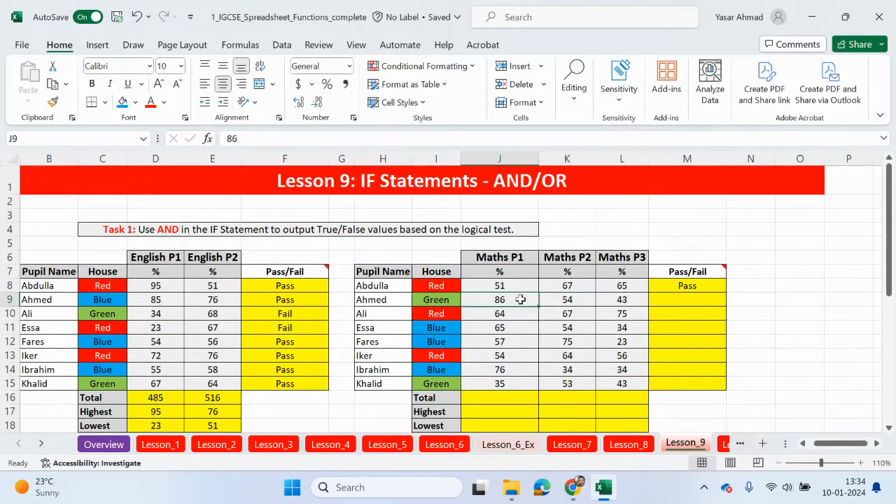
pyautogui.hotkey('ctrl', 'z')
# - Fill the Pass/Fail formula from M8 down through M15 for all pupils in the Maths table
pyautogui.click(696, 287)
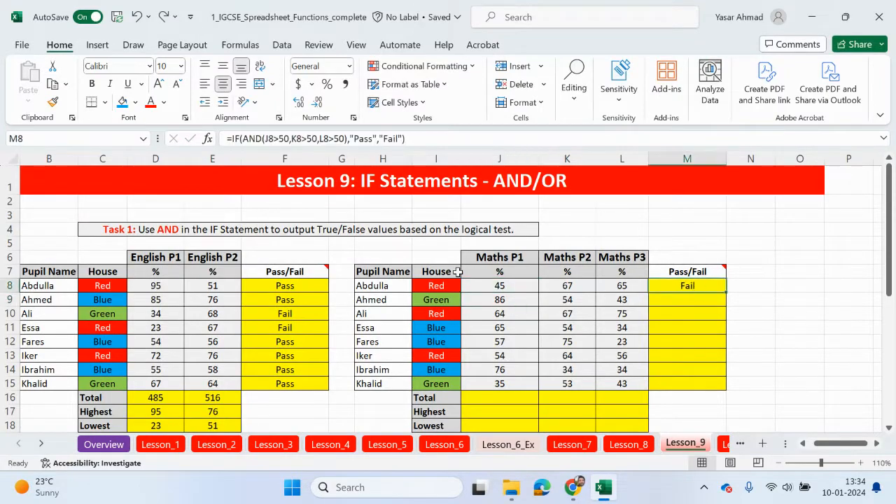
pyautogui.click(373, 286)
pyautogui.click(688, 284)
pyautogui.moveTo(726, 292); pyautogui.dragTo(716, 386)
pyautogui.scroll(-1, 491, 348)
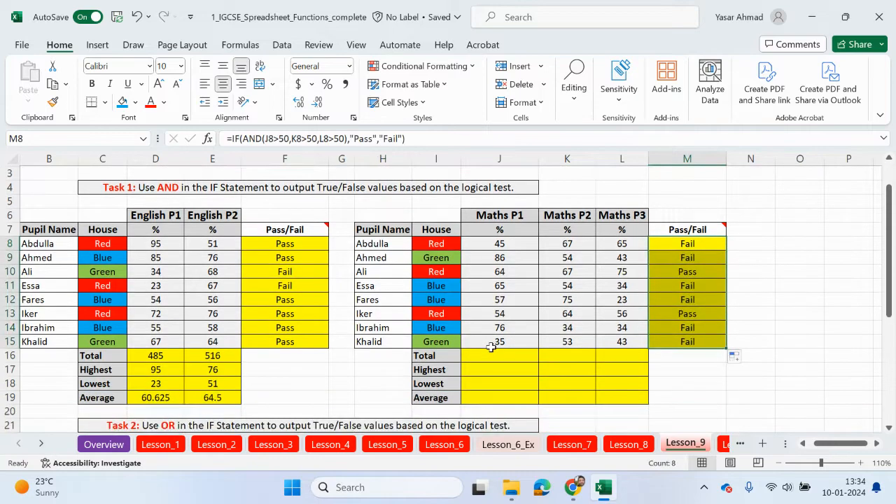
# - Copy the total, highest, lowest and average formulas from E16:E19 into J16:J19 for Maths P1
pyautogui.moveTo(214, 355); pyautogui.dragTo(214, 397)
pyautogui.rightClick(213, 397)
pyautogui.click(300, 55)
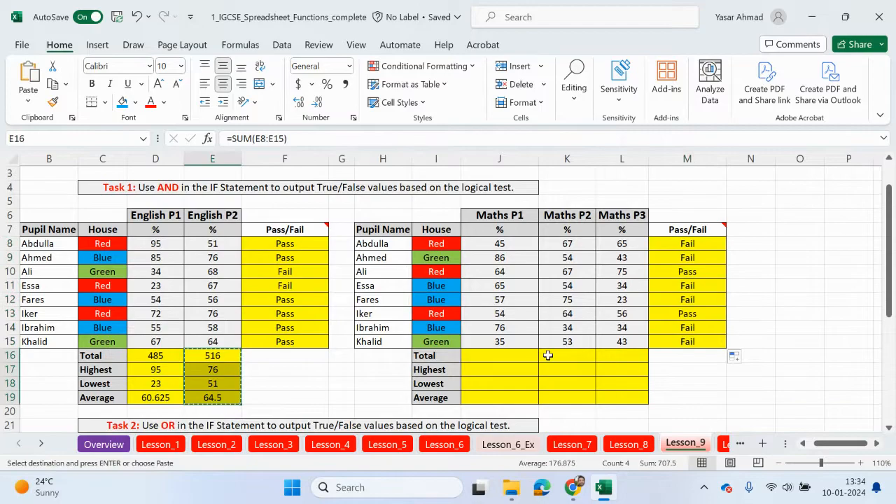
pyautogui.rightClick(516, 355)
pyautogui.click(546, 94)
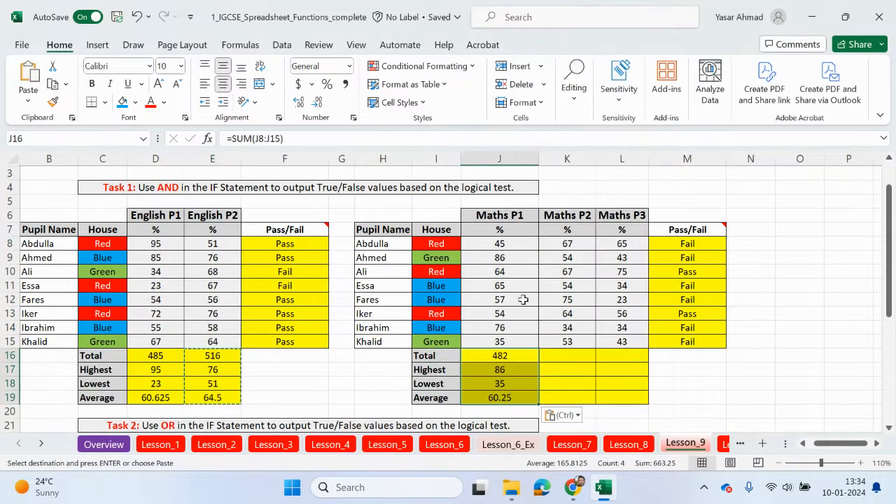
# - Check the cell ranges used by the copied total, highest, lowest and average formulas in J16:J19
pyautogui.doubleClick(504, 355)
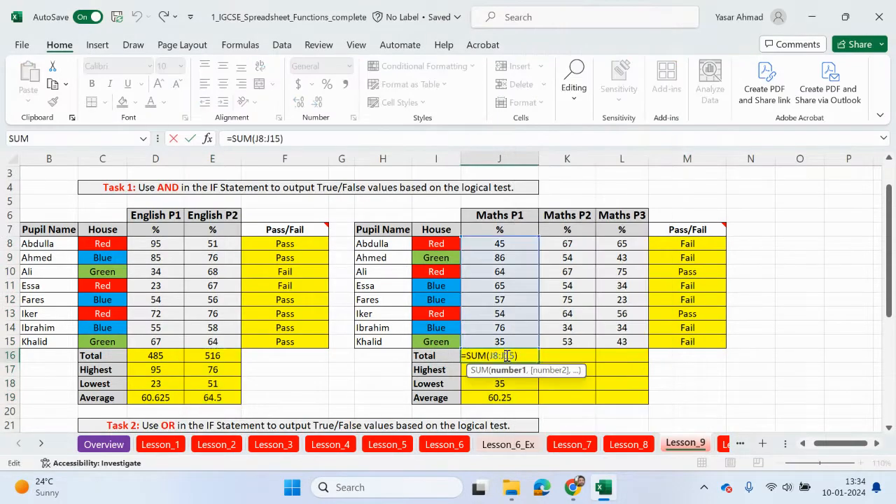
pyautogui.click(510, 367)
pyautogui.doubleClick(510, 368)
pyautogui.click(511, 381)
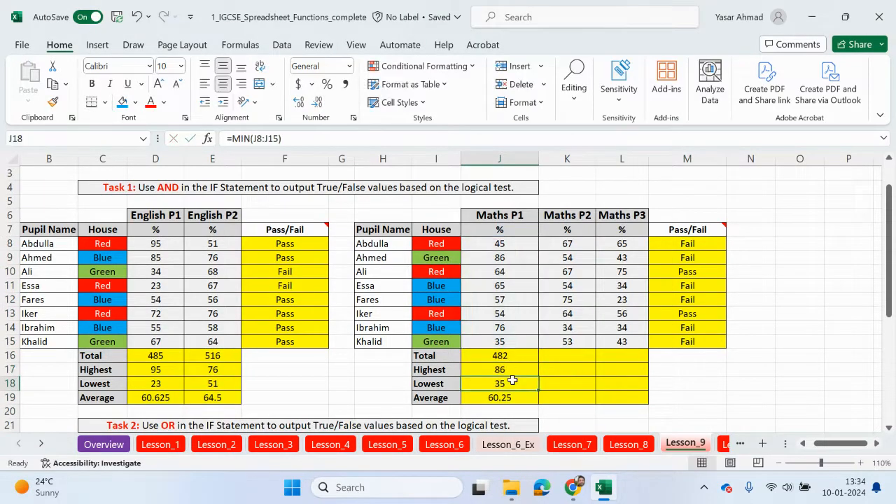
pyautogui.doubleClick(511, 381)
pyautogui.click(514, 392)
pyautogui.doubleClick(515, 394)
pyautogui.press('Return')
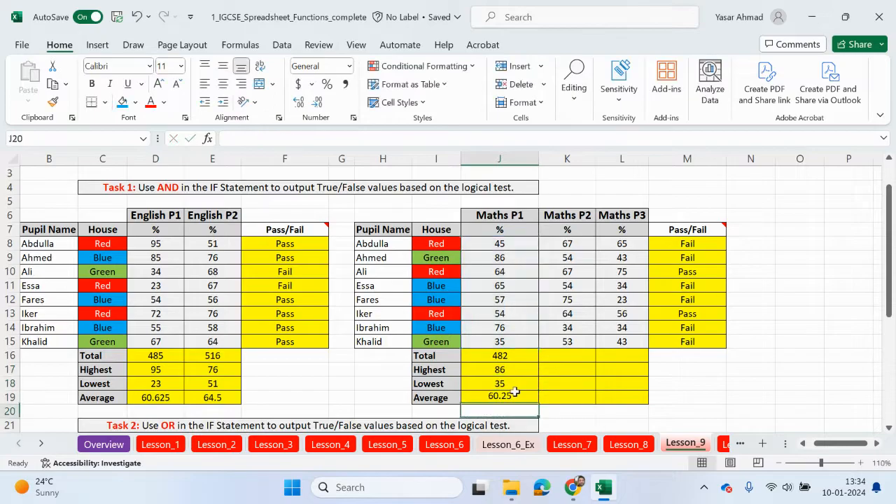
# - Fill the total, highest, lowest and average formulas from column J across to K and L for Maths P2 and P3
pyautogui.click(522, 355)
pyautogui.moveTo(539, 362); pyautogui.dragTo(610, 363)
pyautogui.click(510, 370)
pyautogui.moveTo(539, 377); pyautogui.dragTo(632, 382)
pyautogui.click(516, 384)
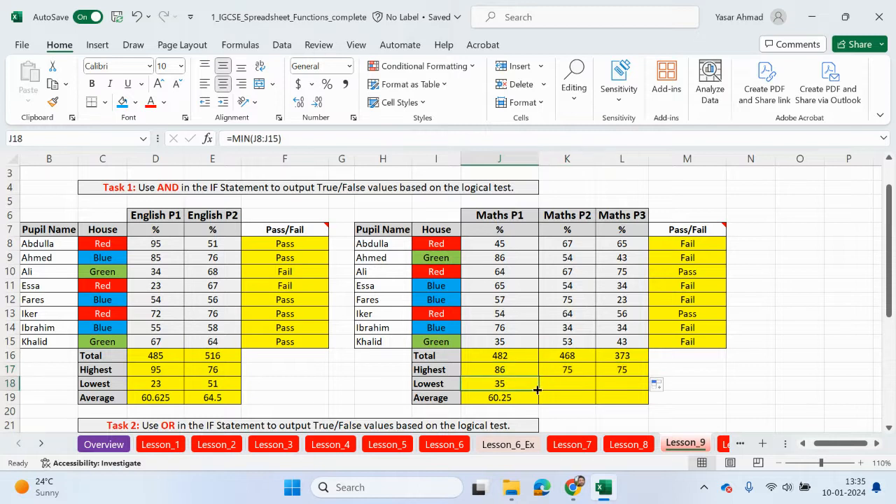
pyautogui.moveTo(539, 390); pyautogui.dragTo(632, 400)
pyautogui.click(520, 397)
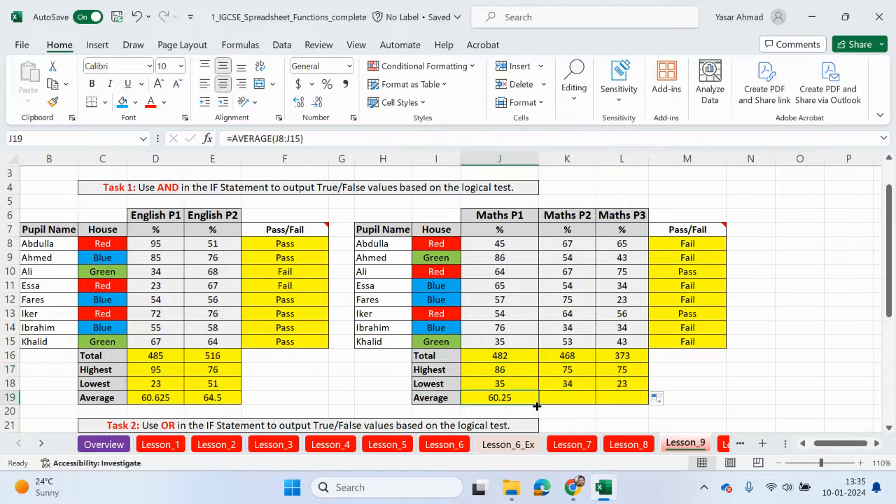
pyautogui.moveTo(539, 405); pyautogui.dragTo(628, 397)
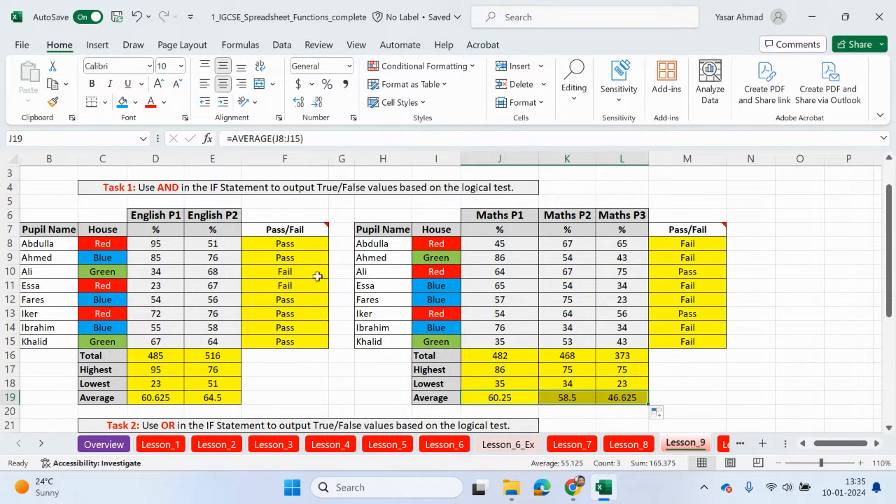
# - Read the Task 2 Foundation/Higher criteria note and compare the first pupil's History marks in row 25 with the Task 1 marks in row 8
pyautogui.scroll(1, 317, 276)
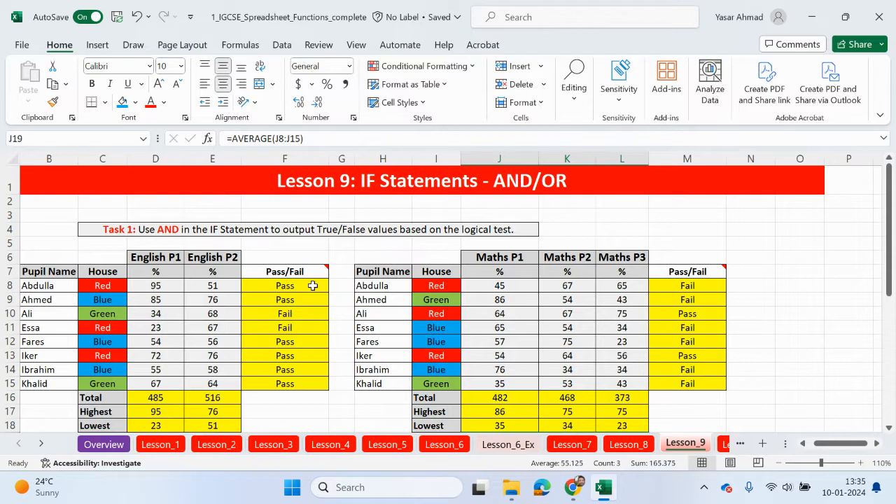
pyautogui.scroll(-1, 313, 285)
pyautogui.scroll(-5, 313, 286)
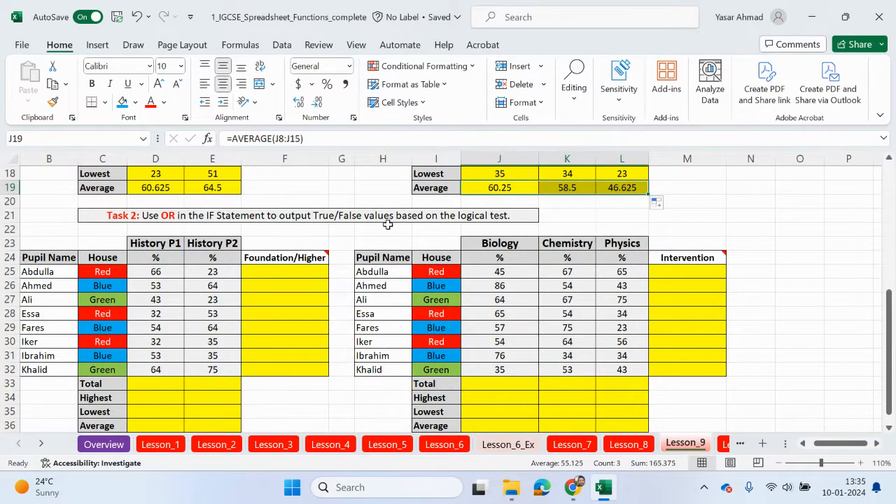
pyautogui.moveTo(322, 249)
pyautogui.moveTo(141, 277)
pyautogui.mouseDown()
pyautogui.moveTo(202, 285)
pyautogui.moveTo(211, 273)
pyautogui.mouseUp()
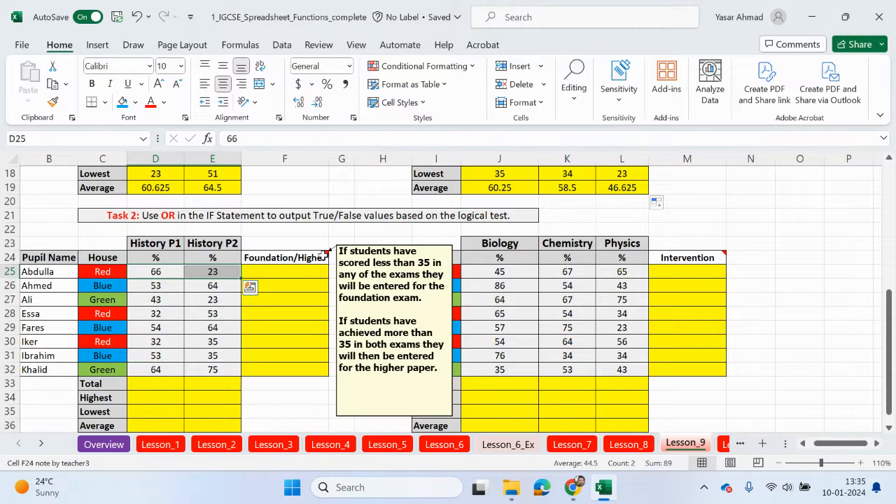
pyautogui.scroll(4, 322, 255)
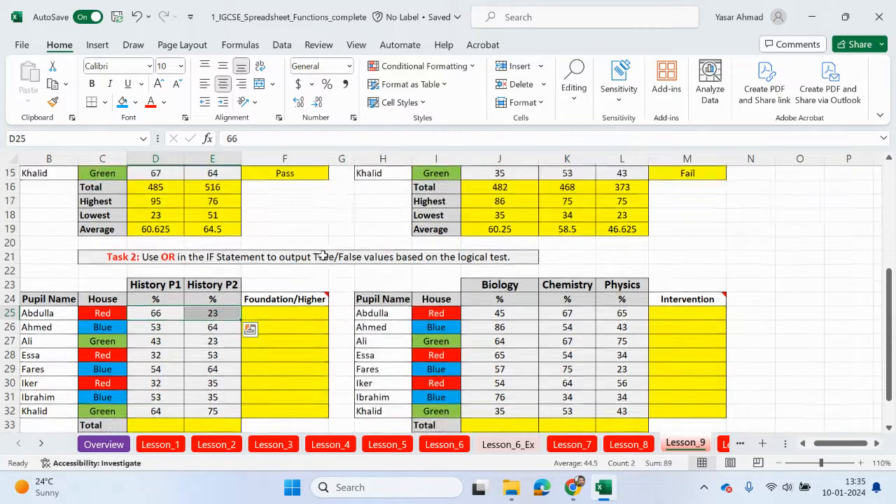
pyautogui.moveTo(156, 202); pyautogui.dragTo(225, 202)
pyautogui.scroll(-4, 234, 243)
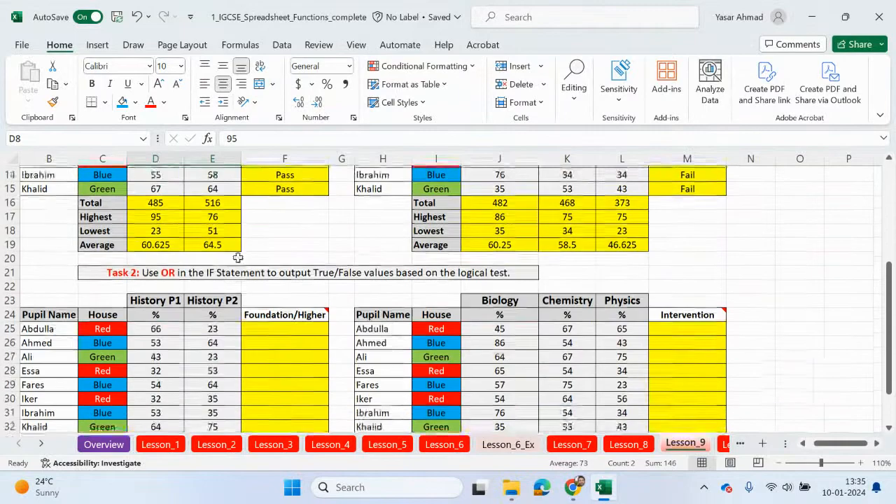
pyautogui.click(223, 275)
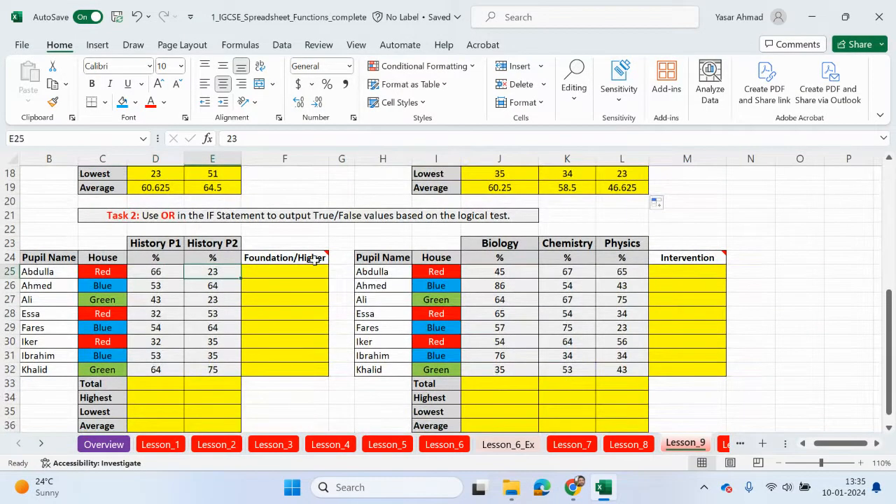
pyautogui.moveTo(318, 257)
# - Start an IF formula with a nested OR in F25 for the first pupil's Foundation/Higher result
pyautogui.click(301, 277)
pyautogui.write('=if')
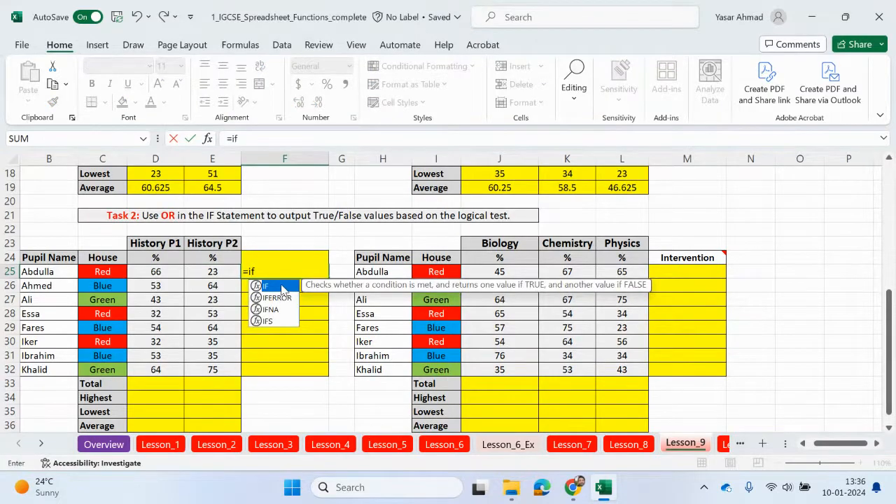
pyautogui.doubleClick(279, 287)
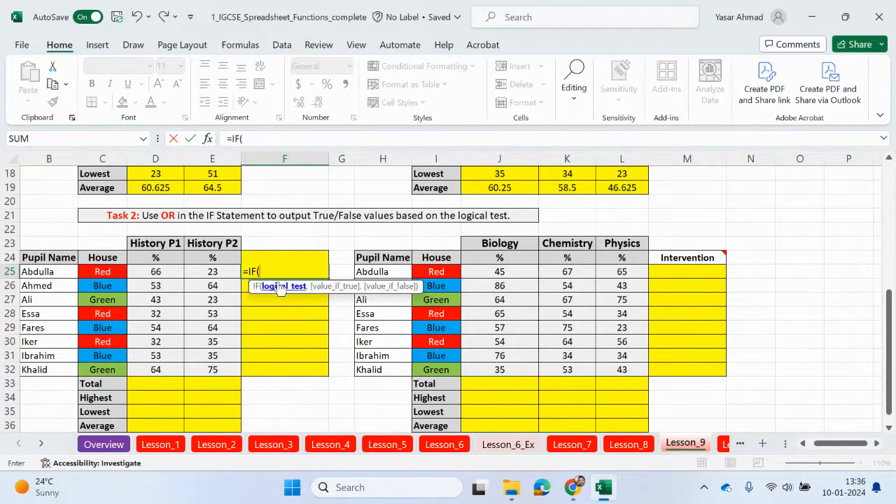
pyautogui.click(268, 140)
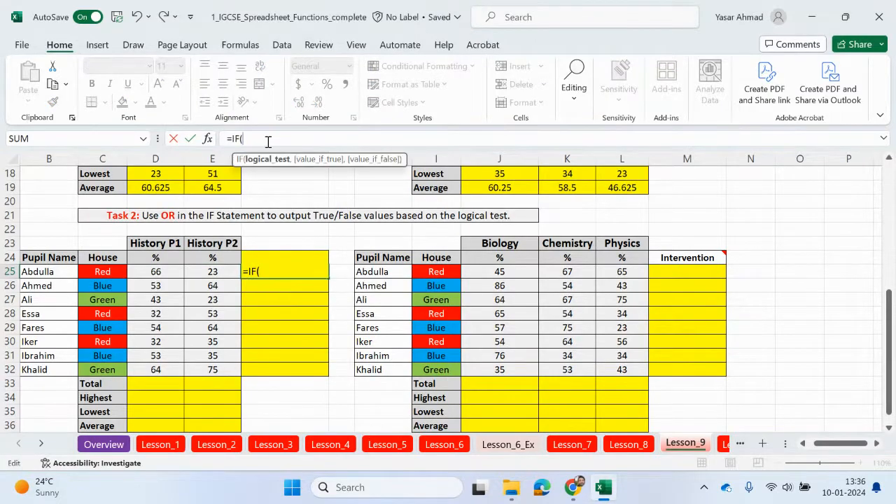
pyautogui.write('or')
pyautogui.doubleClick(257, 163)
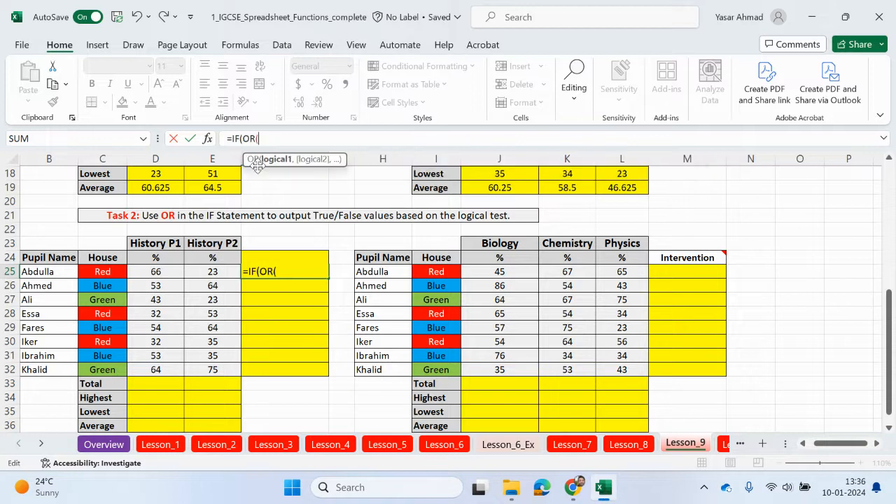
# - Enter D25<35 and E25<35 as the OR conditions in the F25 formula and close the OR
pyautogui.moveTo(322, 255)
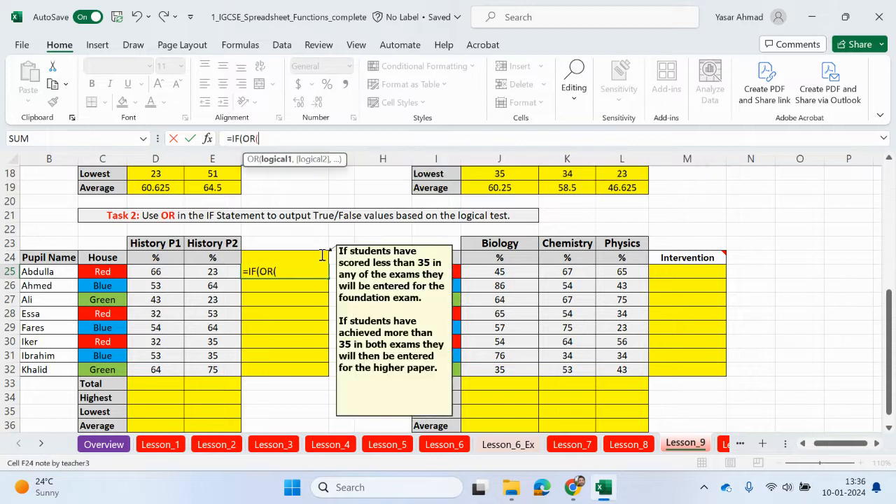
pyautogui.click(165, 272)
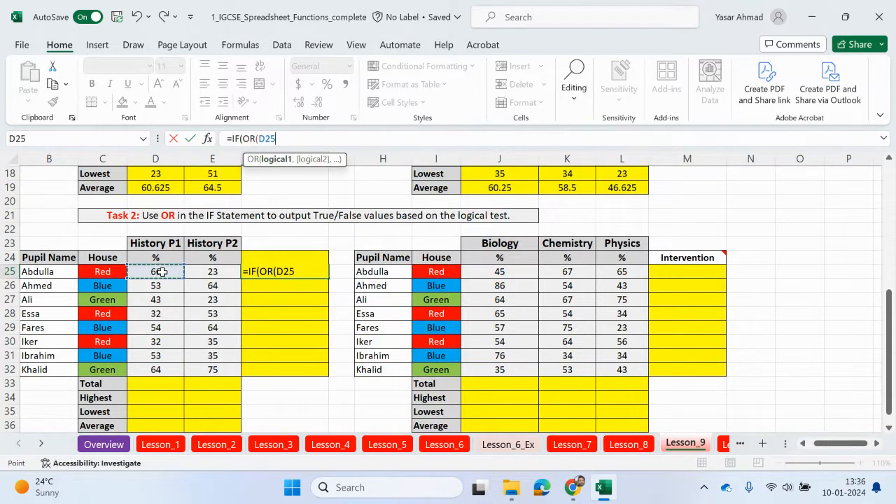
pyautogui.write('<')
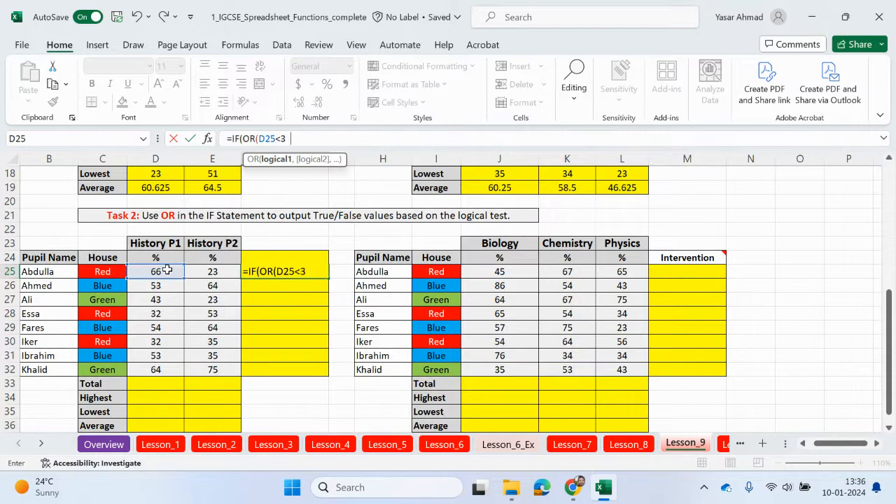
pyautogui.write('35,')
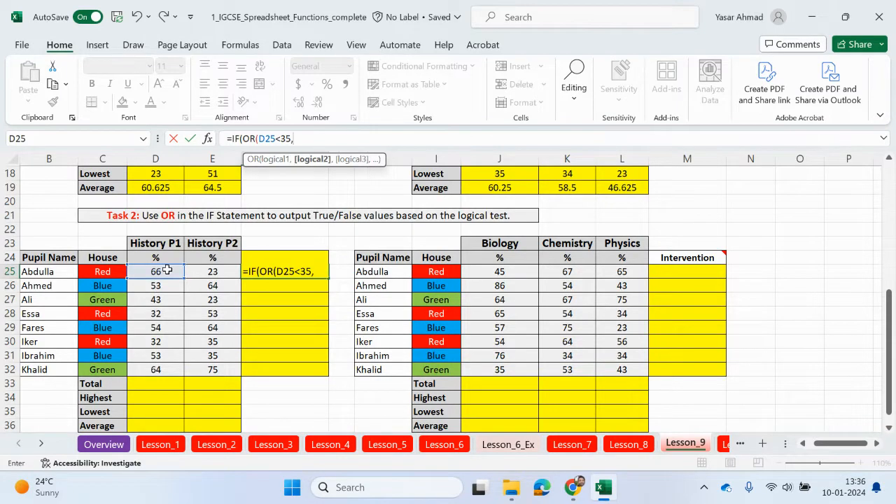
pyautogui.click(212, 271)
pyautogui.write('<')
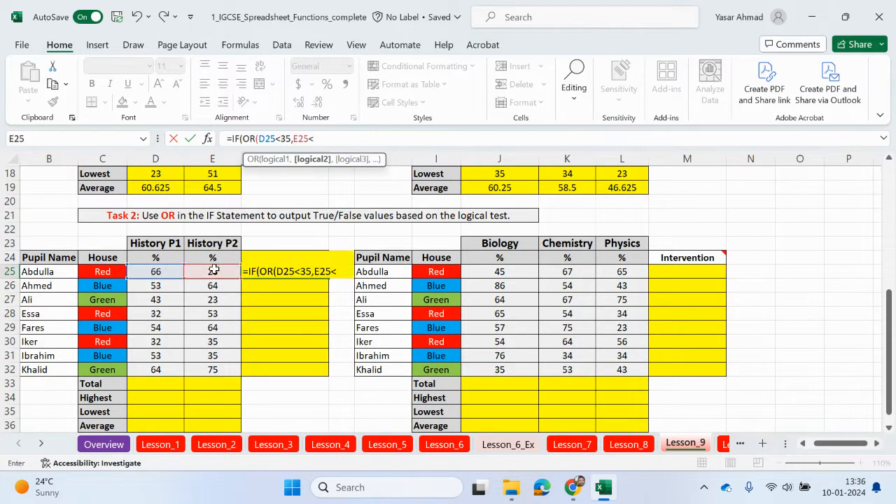
pyautogui.write('35)')
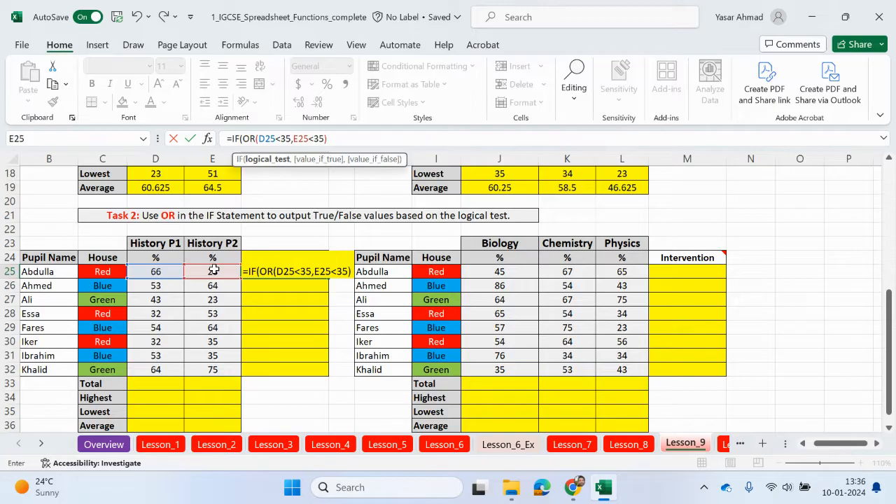
# - Complete the F25 formula with "Foundation" as the value if true and "Higher" as the value if false
pyautogui.write(',')
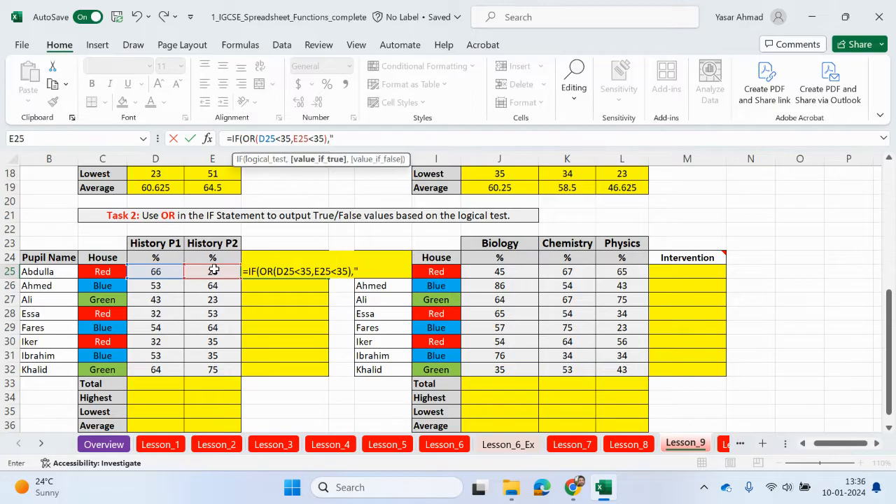
pyautogui.write('"Foundation')
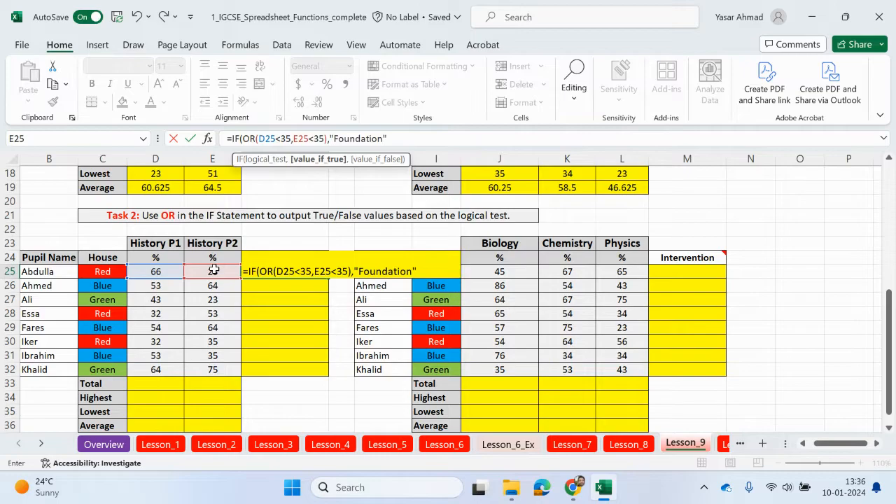
pyautogui.write('","')
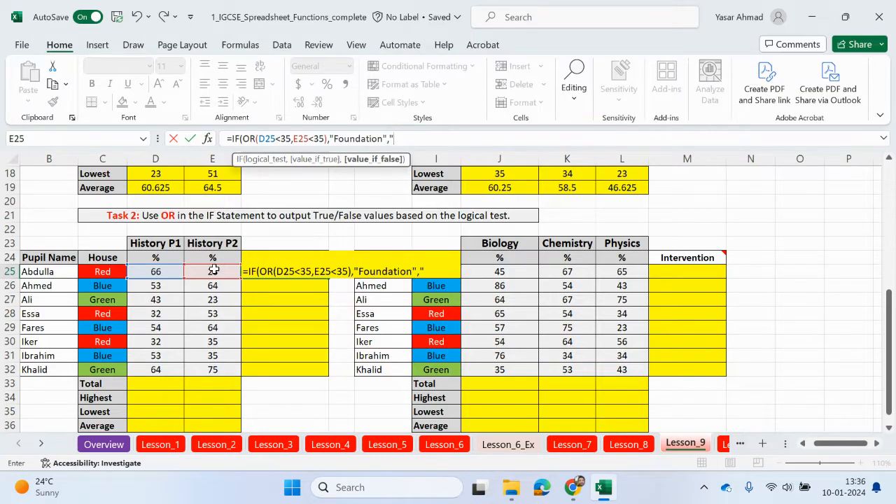
pyautogui.write('Higher"')
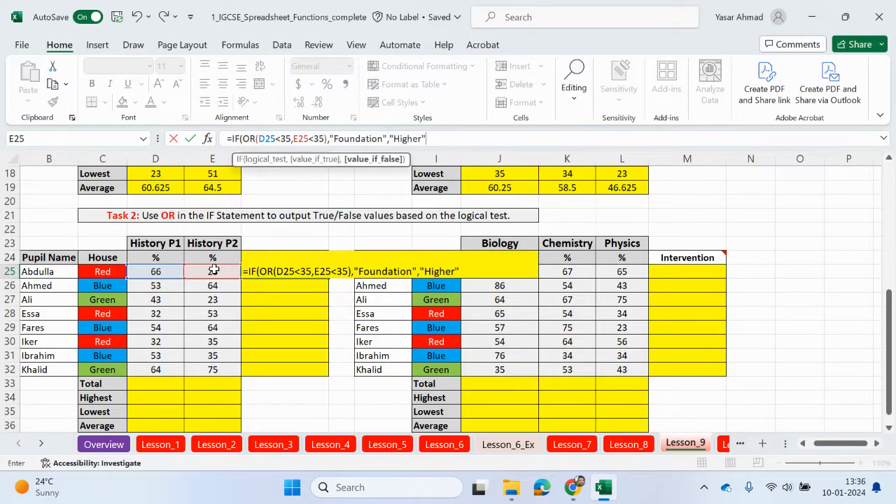
pyautogui.write(')')
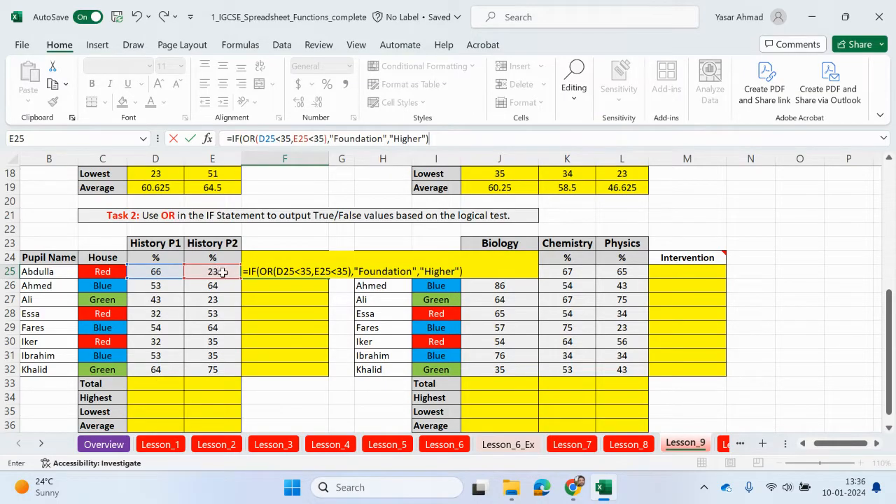
pyautogui.press('Return')
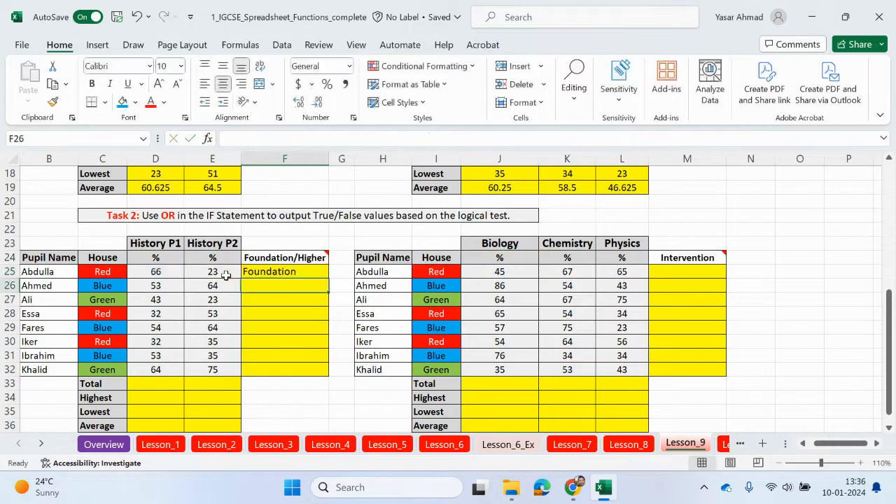
# - Review the History marks in rows 26 to 30 and fill the Foundation/Higher formula from F25 down through F32
pyautogui.moveTo(168, 288); pyautogui.dragTo(199, 288)
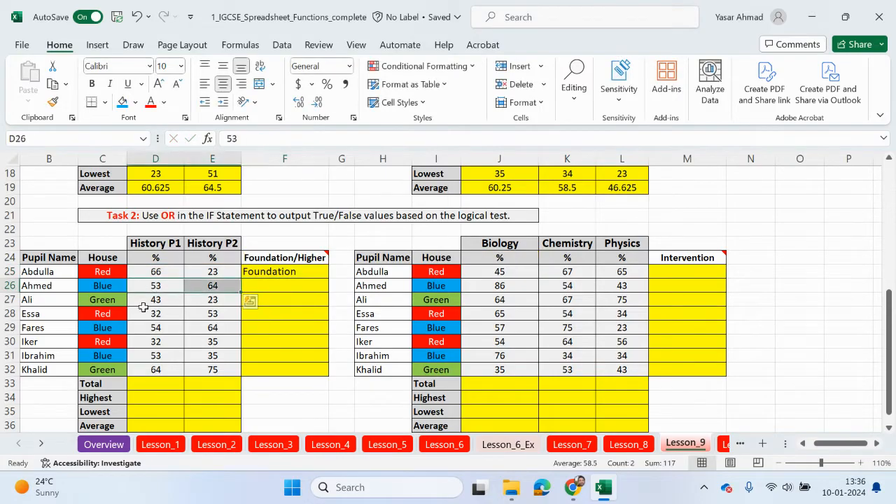
pyautogui.click(190, 299)
pyautogui.moveTo(190, 299); pyautogui.dragTo(172, 299)
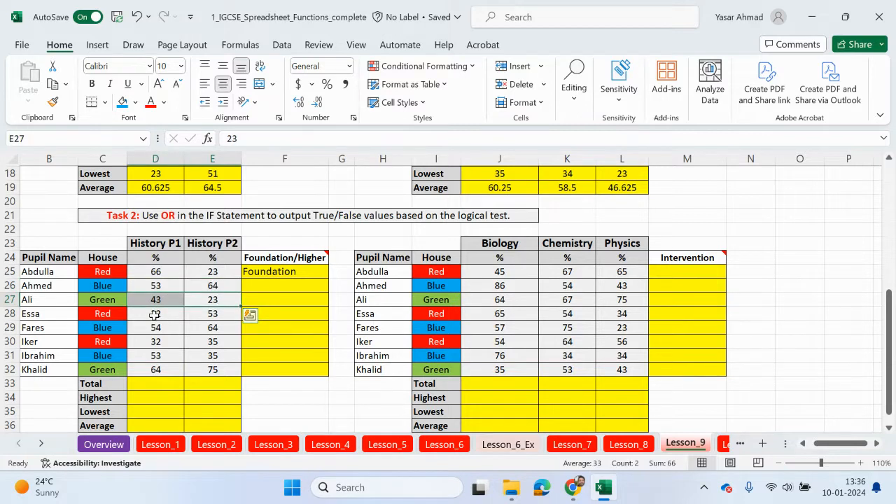
pyautogui.moveTo(159, 314); pyautogui.dragTo(192, 326)
pyautogui.click(171, 336)
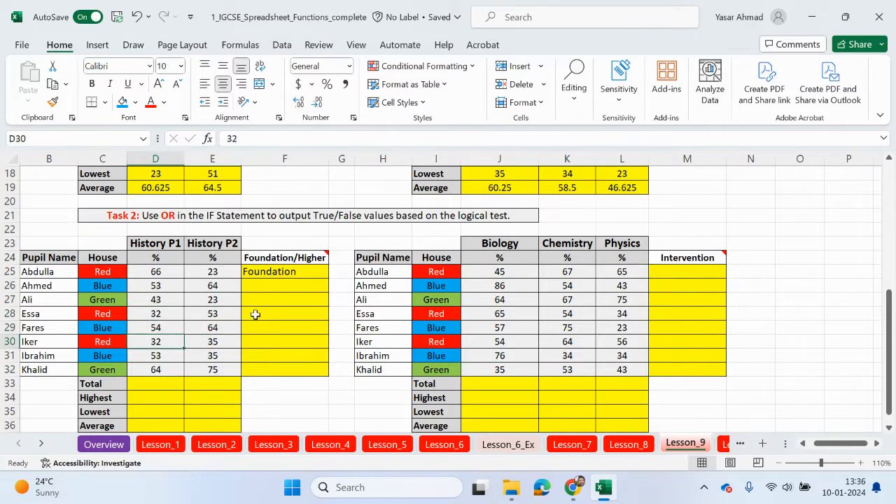
pyautogui.click(289, 271)
pyautogui.moveTo(326, 278); pyautogui.dragTo(314, 375)
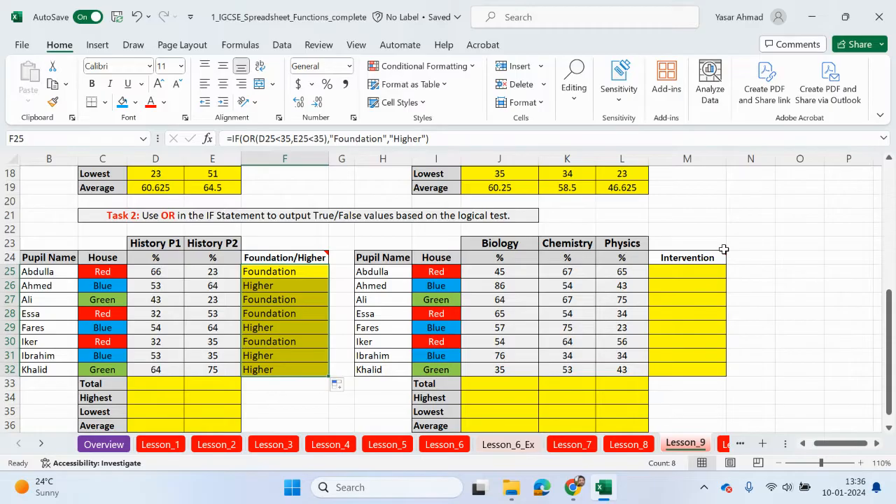
# - Read the criteria note on the Intervention heading in M24
pyautogui.moveTo(724, 254)
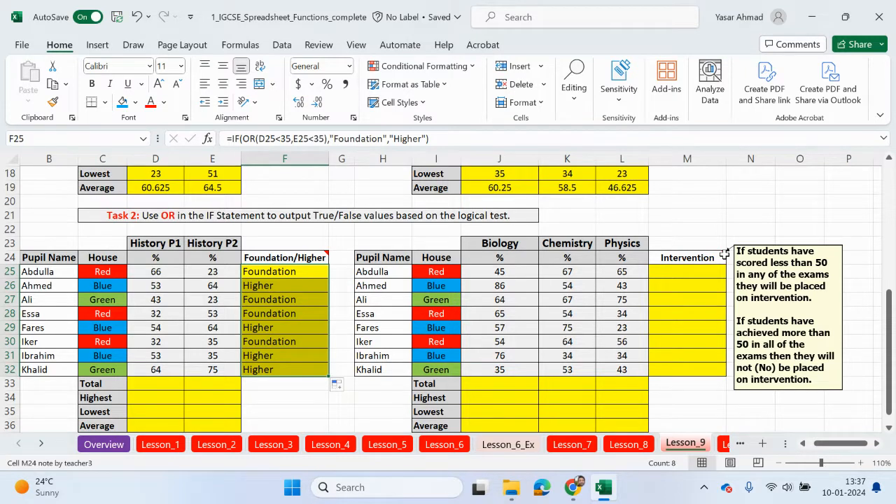
# - Review the Biology, Chemistry and Physics marks in rows 25 to 27 against the intervention criteria
pyautogui.click(505, 274)
pyautogui.moveTo(508, 274); pyautogui.dragTo(627, 276)
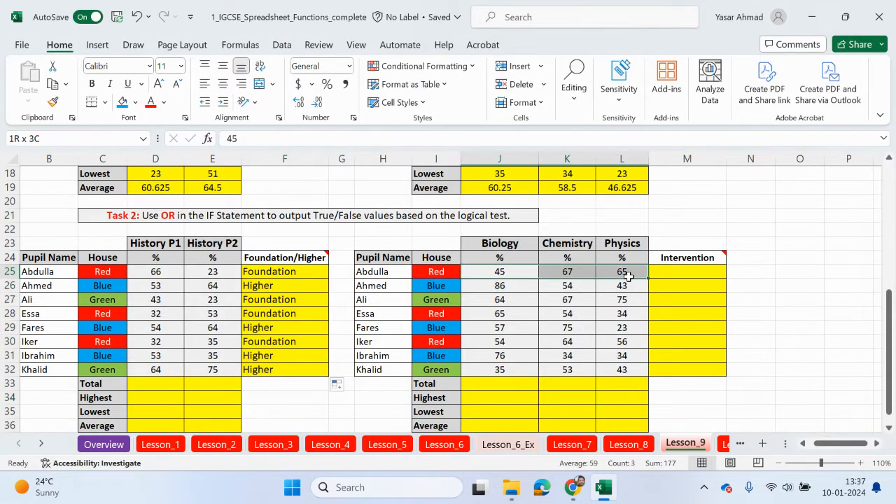
pyautogui.moveTo(498, 286); pyautogui.dragTo(615, 286)
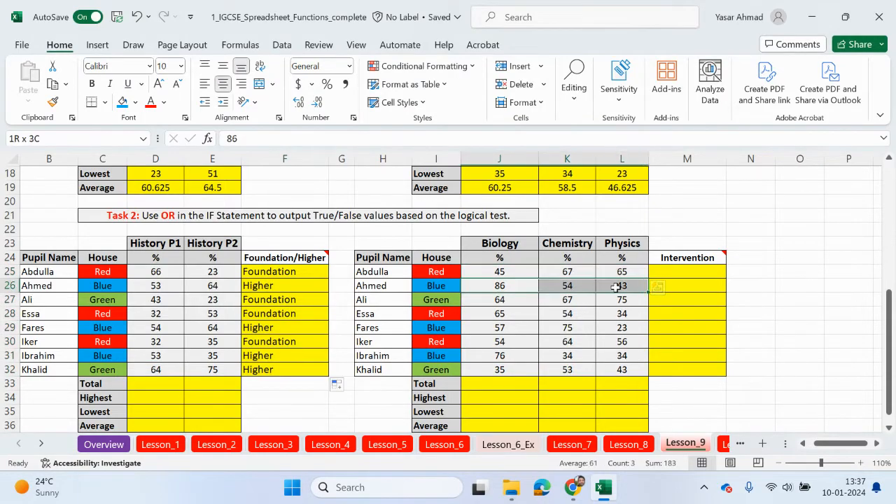
pyautogui.click(499, 302)
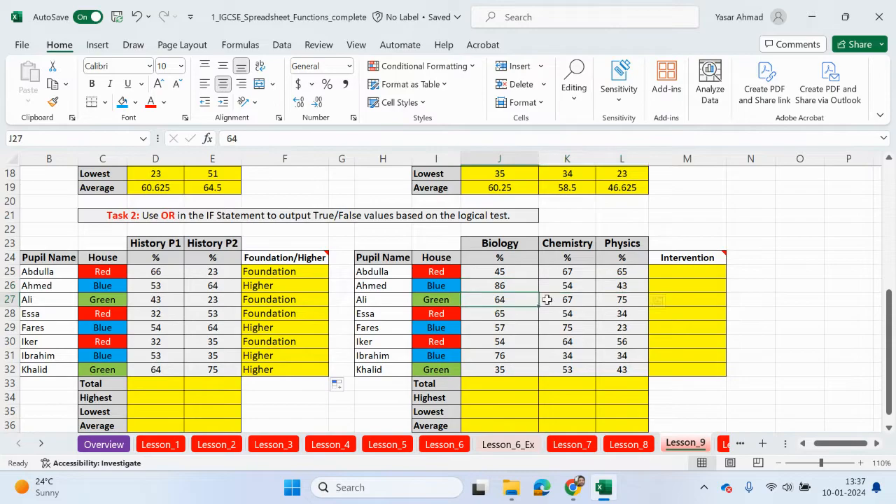
pyautogui.moveTo(546, 299); pyautogui.dragTo(606, 304)
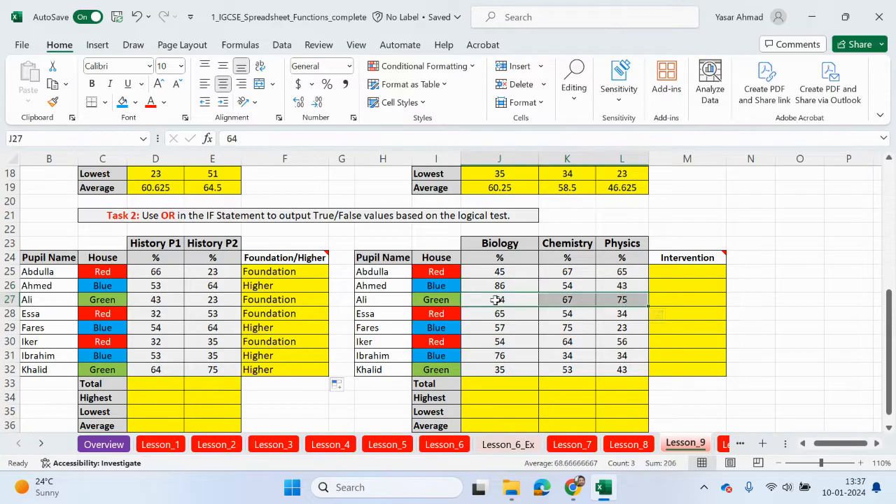
# - Start an IF formula in M25 with a nested OR function as its logical test
pyautogui.click(678, 274)
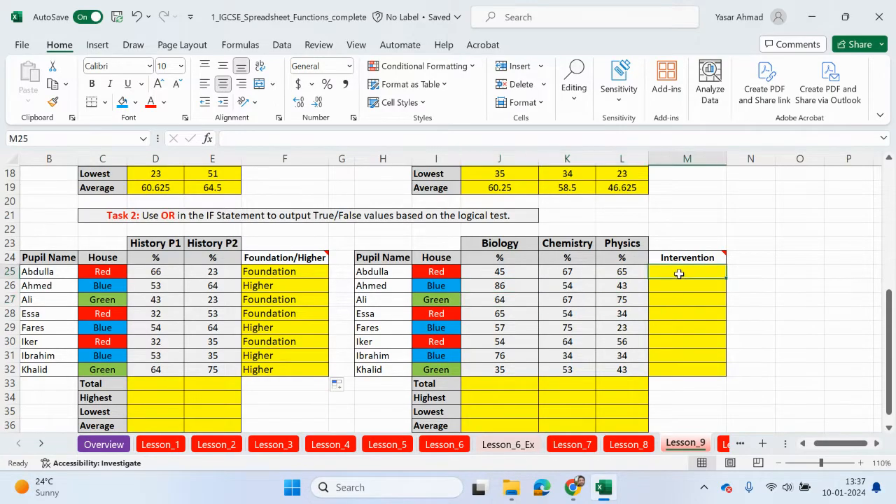
pyautogui.write('=if')
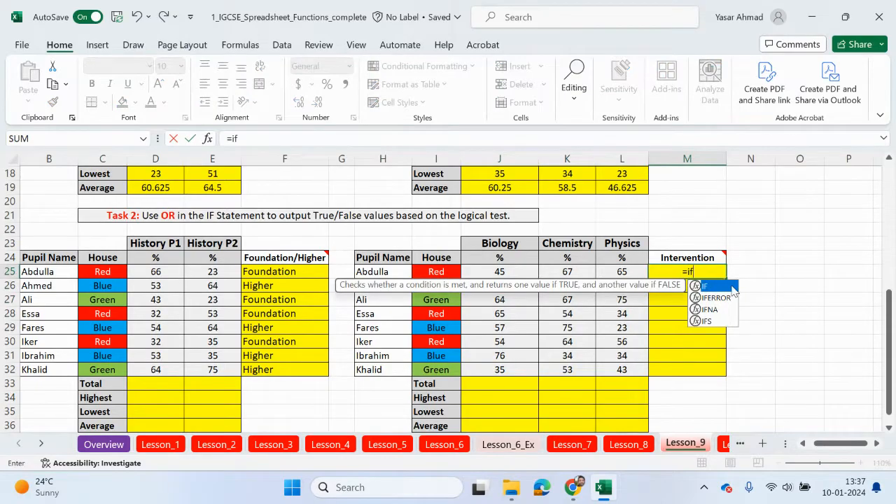
pyautogui.doubleClick(732, 286)
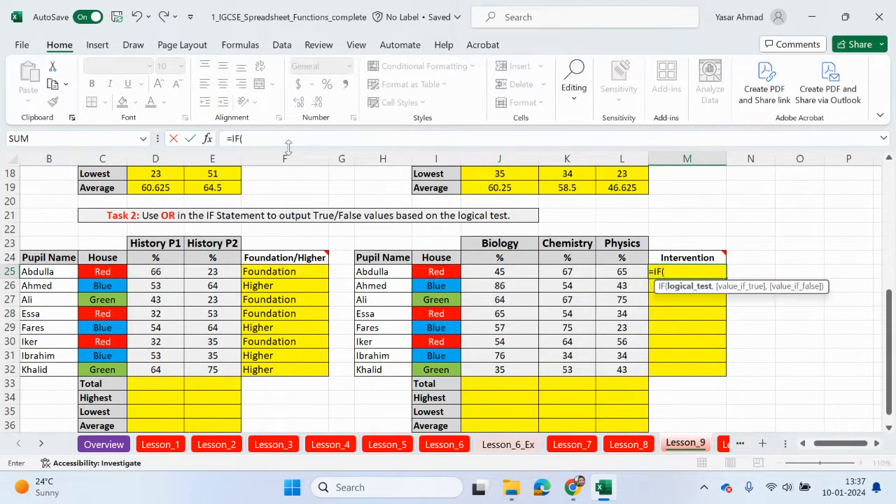
pyautogui.write('or')
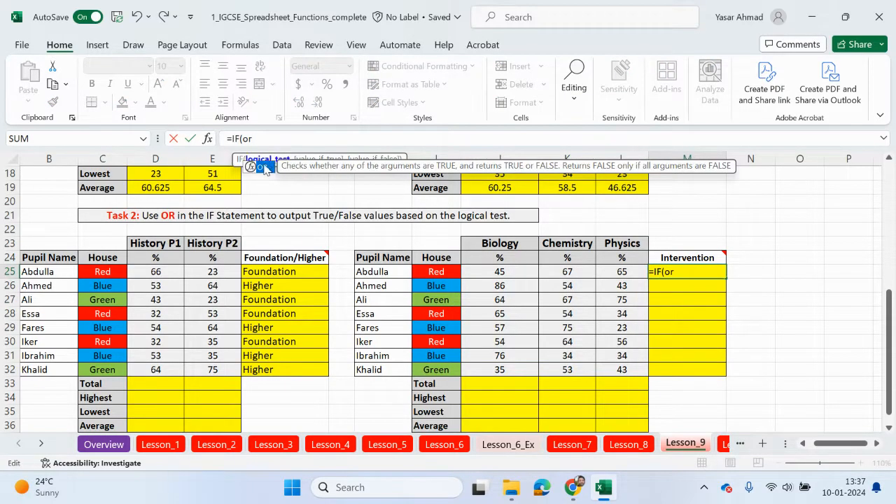
pyautogui.doubleClick(260, 166)
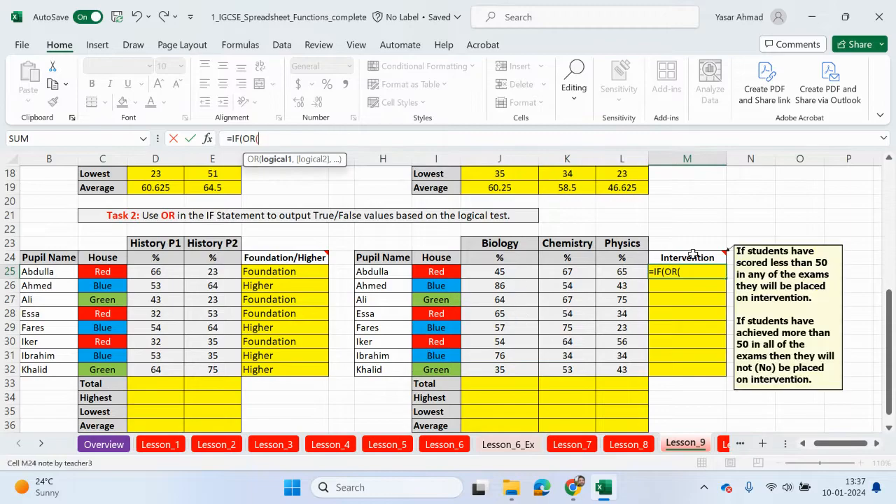
# - Enter J25<50, K25<50 and L25<50 as the OR conditions in the M25 formula and close the OR
pyautogui.click(506, 273)
pyautogui.write('<')
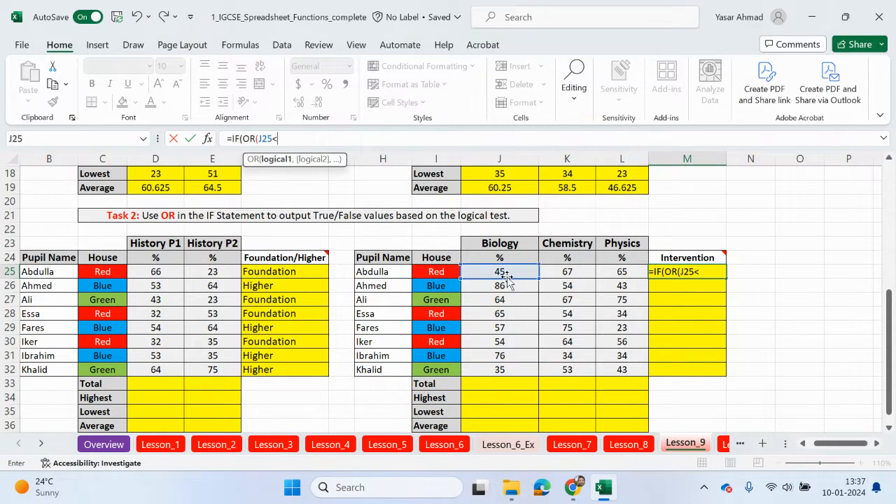
pyautogui.write('50,')
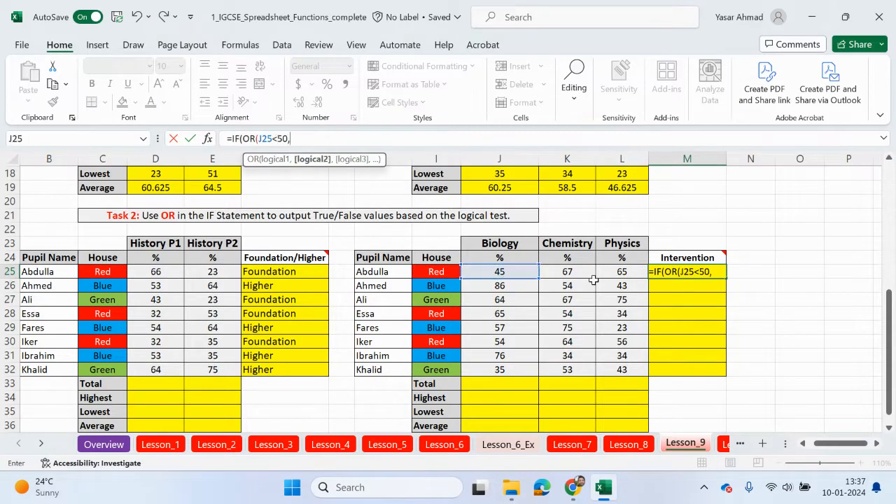
pyautogui.click(586, 273)
pyautogui.write('<50')
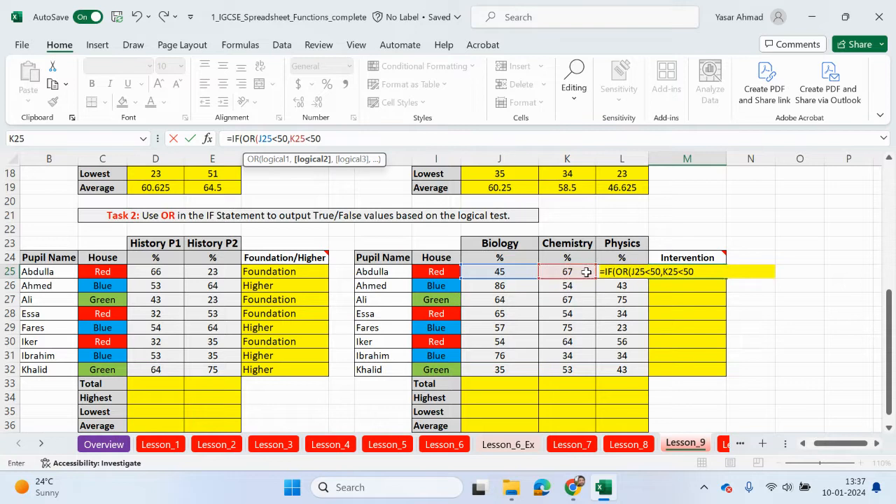
pyautogui.write(',')
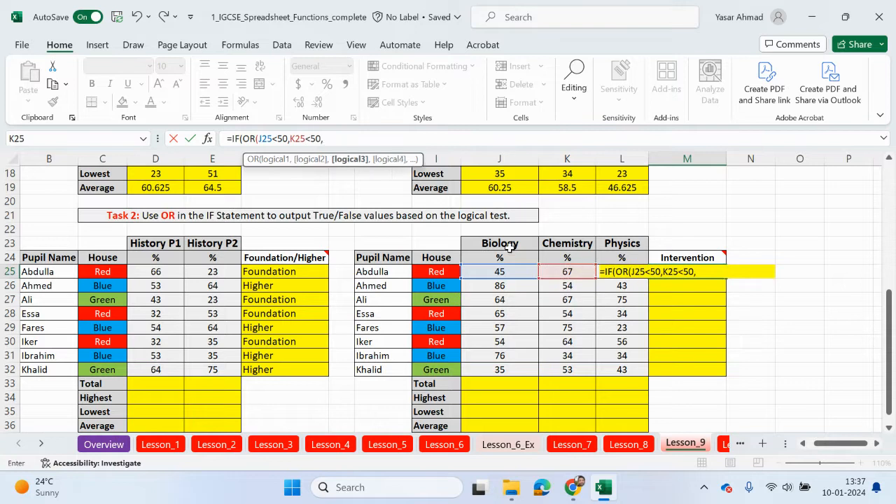
pyautogui.click(599, 274)
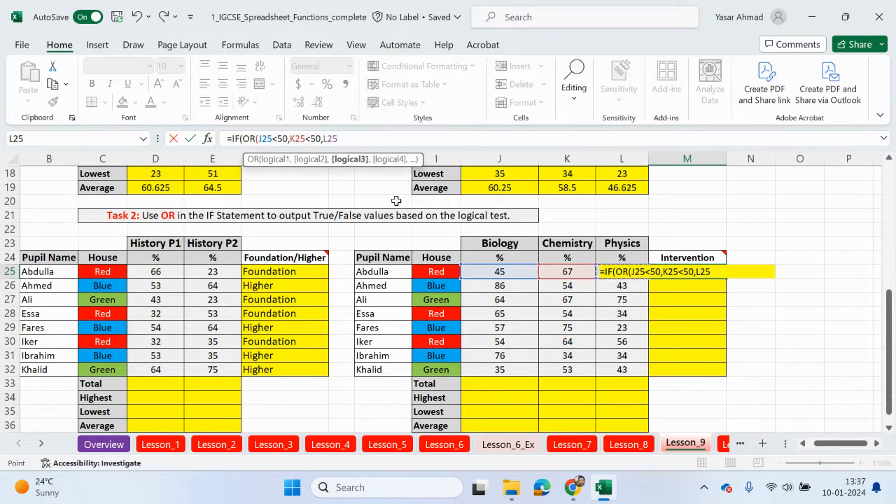
pyautogui.write('<50)')
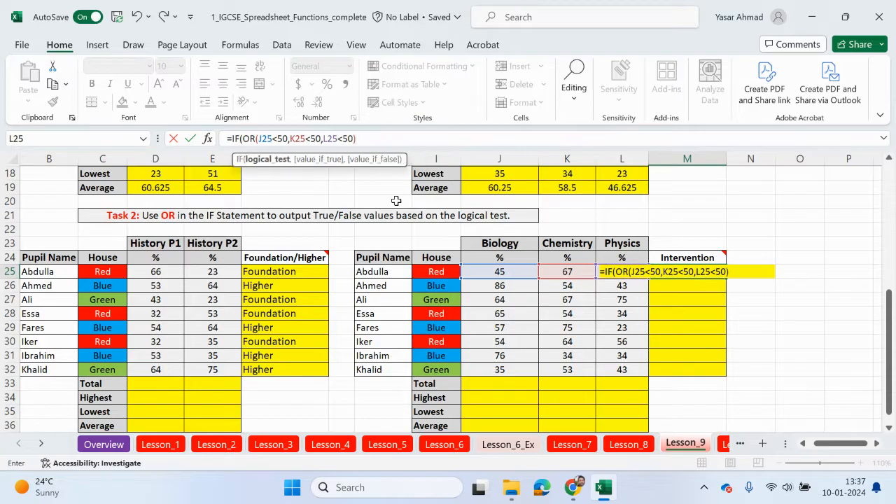
# - Complete the M25 formula with "Intervention" if true and "No" if false, and fill it down through M32
pyautogui.write(',')
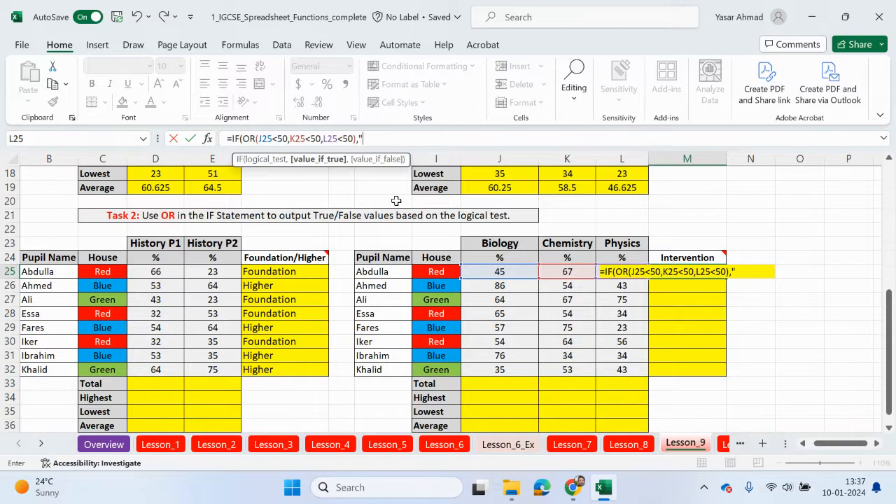
pyautogui.write('"Intervention"')
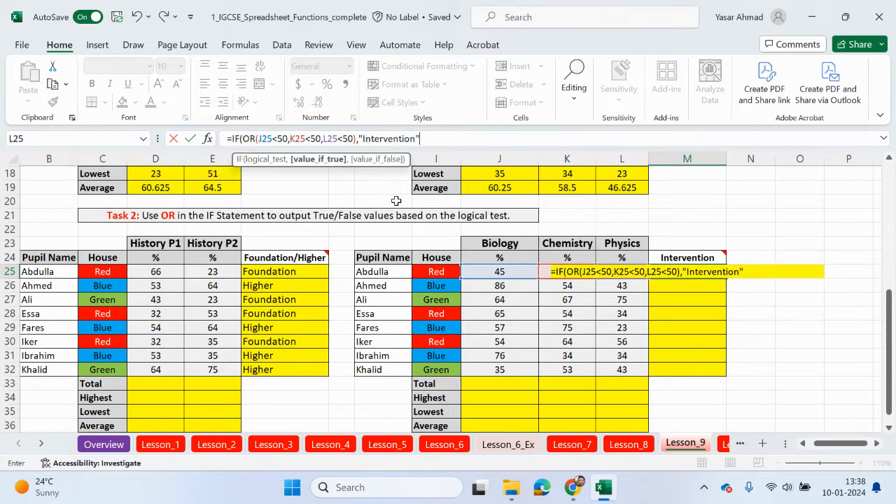
pyautogui.write(',"B')
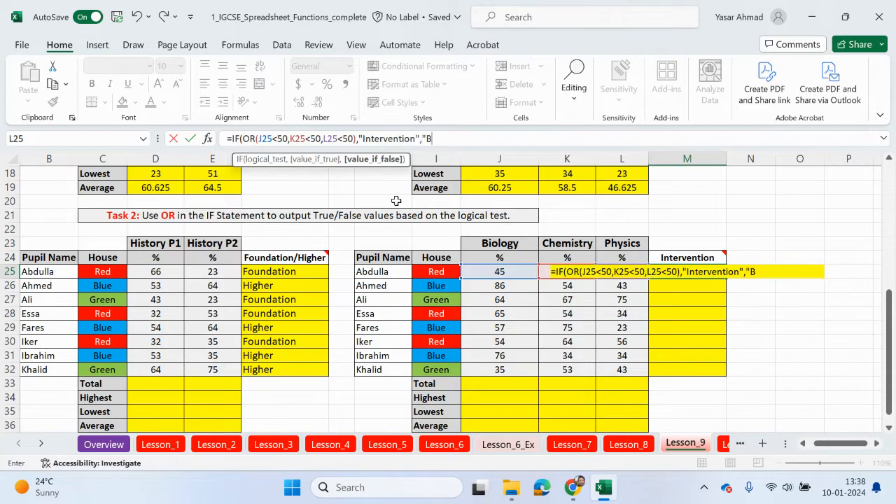
pyautogui.press('BackSpace')
pyautogui.write('No")')
pyautogui.press('Return')
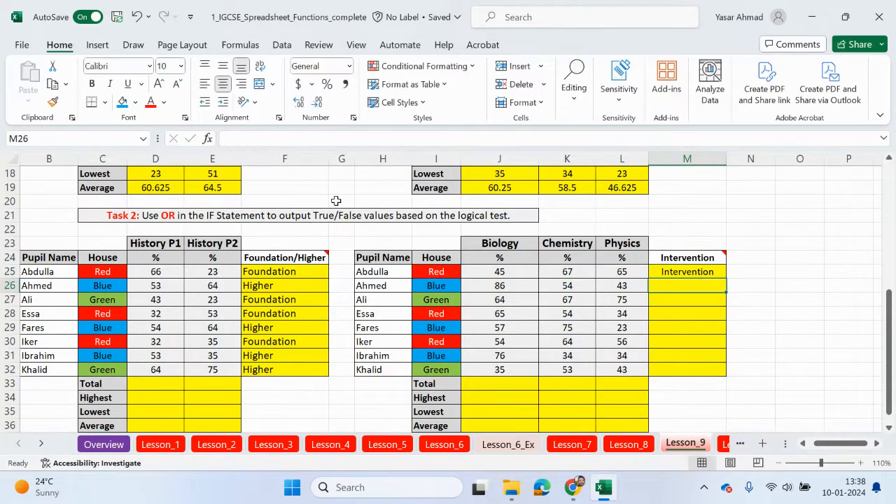
pyautogui.click(700, 275)
pyautogui.moveTo(726, 278); pyautogui.dragTo(722, 377)
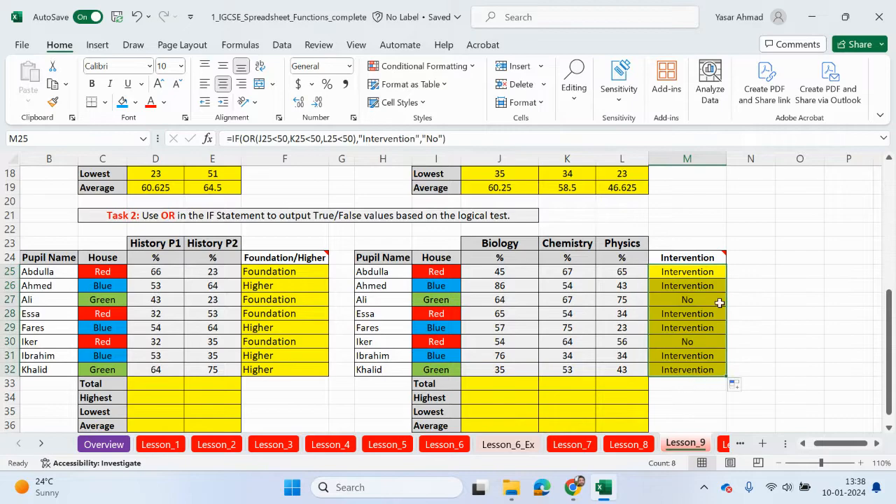
# - Check the Intervention results in rows 27, 30 and 25 against the marks and the criteria note on the heading
pyautogui.moveTo(718, 302); pyautogui.dragTo(375, 300)
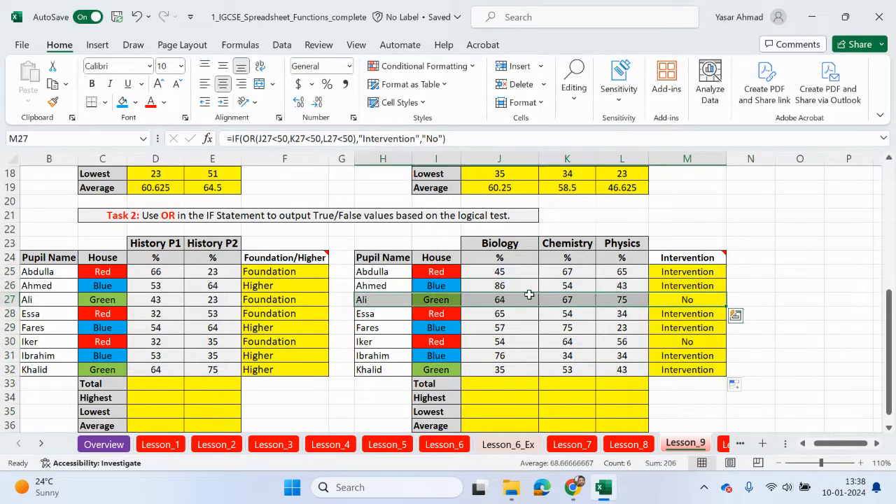
pyautogui.moveTo(688, 343); pyautogui.dragTo(393, 347)
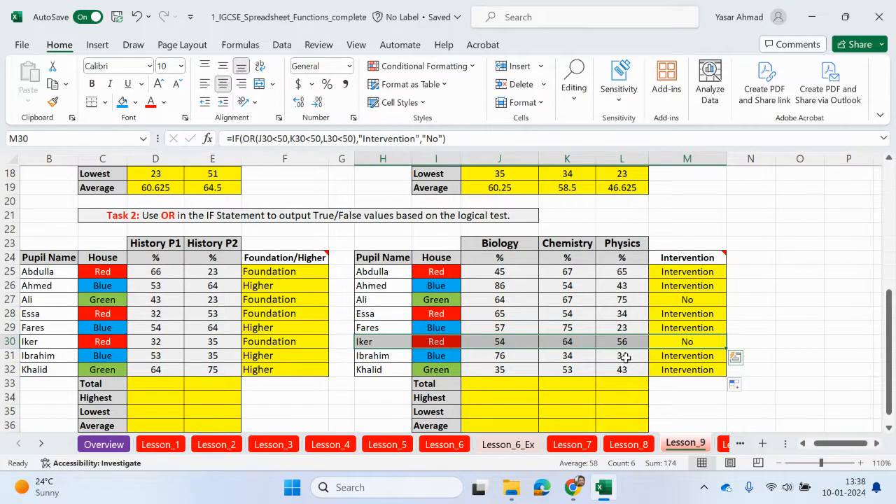
pyautogui.moveTo(720, 259)
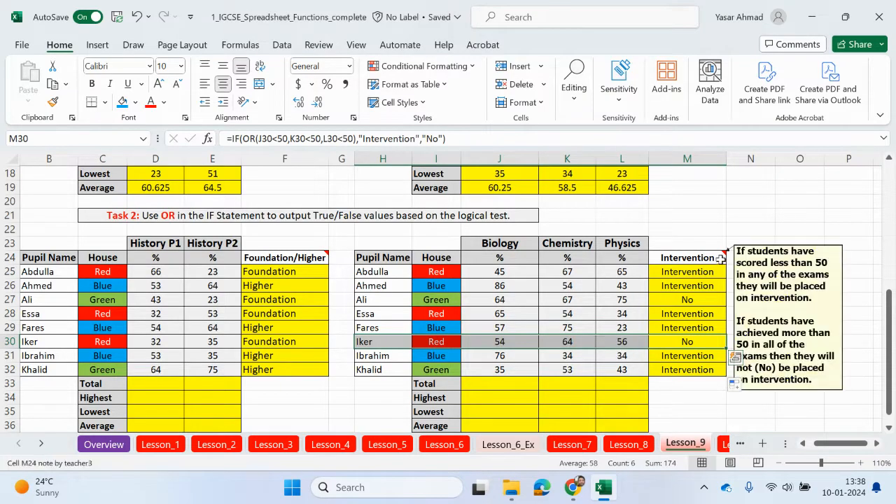
pyautogui.click(514, 273)
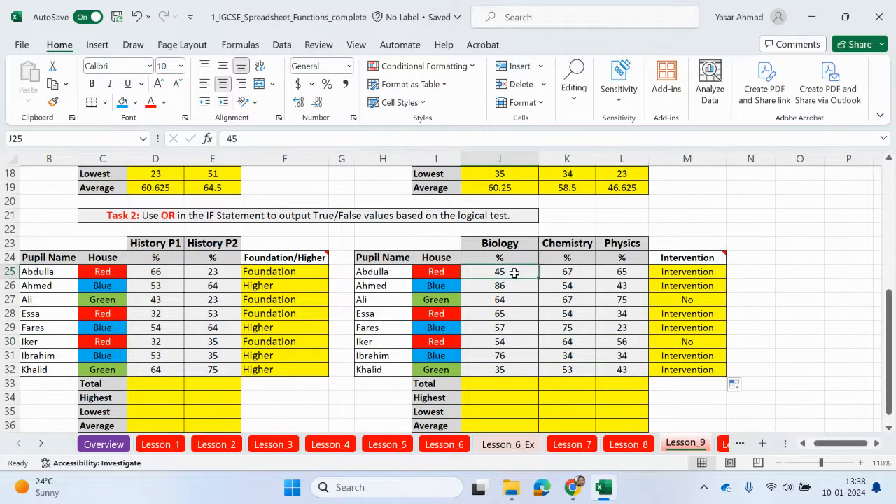
pyautogui.click(673, 270)
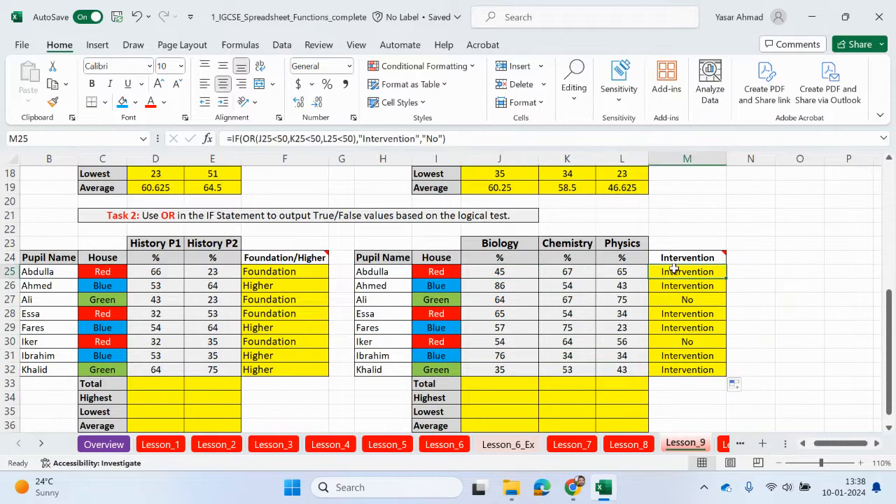
# - Return to the Overview sheet through the link in A1 of Lesson_9 and look through the lesson list
pyautogui.scroll(6, 606, 295)
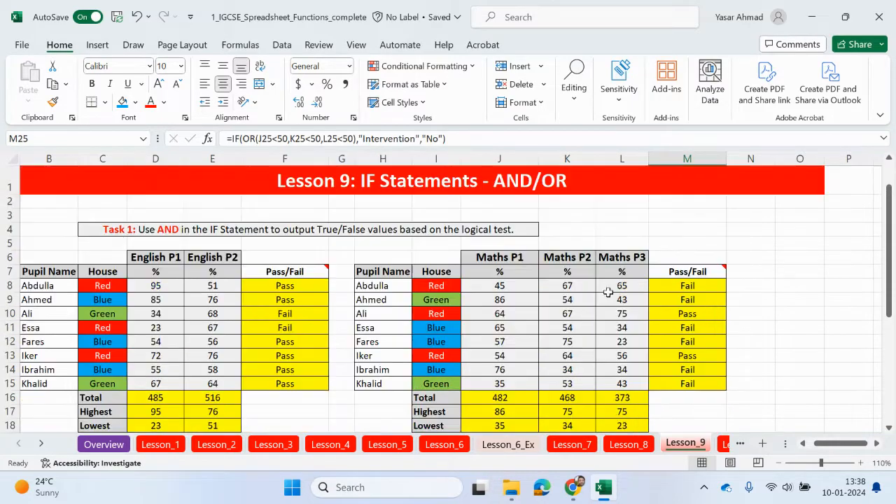
pyautogui.moveTo(823, 446); pyautogui.dragTo(816, 446)
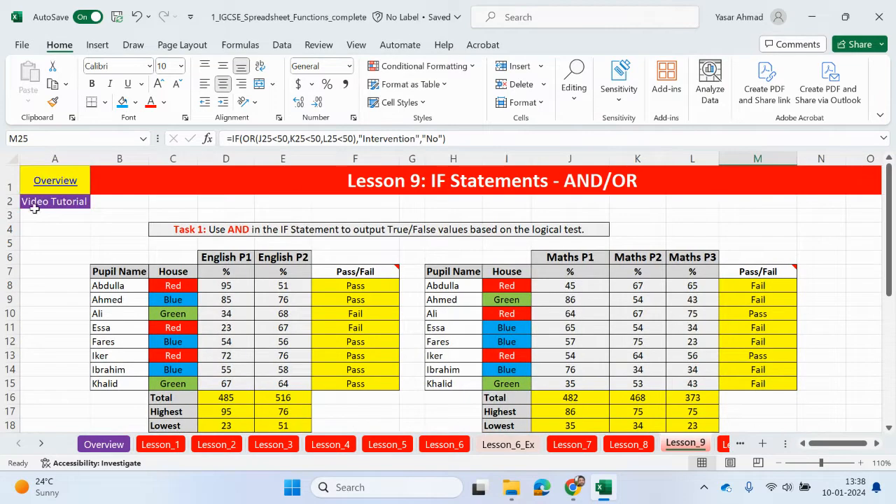
pyautogui.click(63, 185)
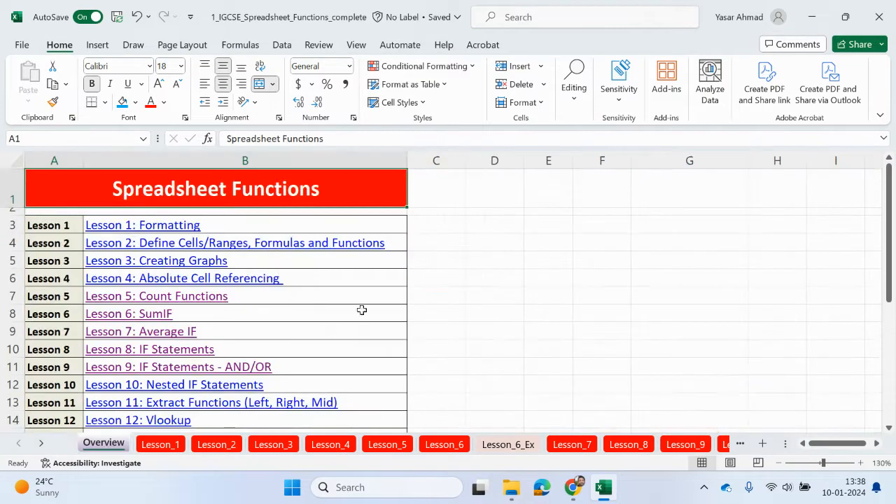
pyautogui.scroll(-1, 362, 312)
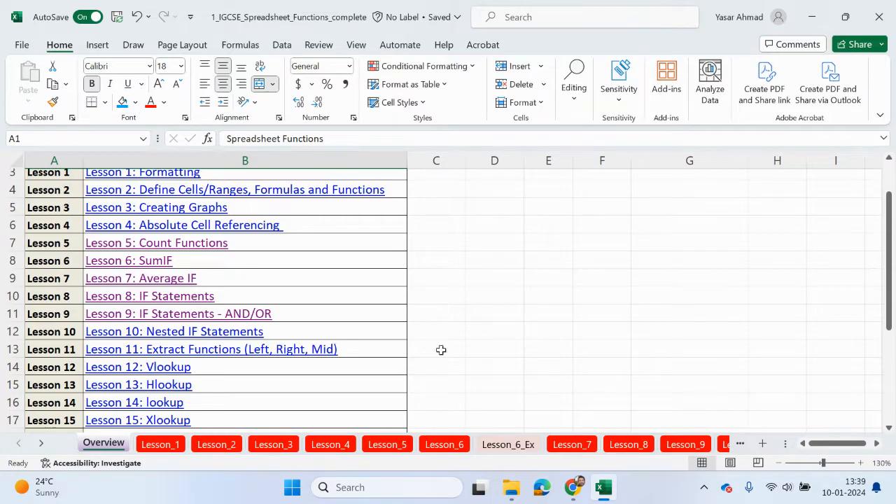
# - Switch to the Google Chrome window with the new tab
pyautogui.click(572, 487)
pyautogui.click(540, 418)
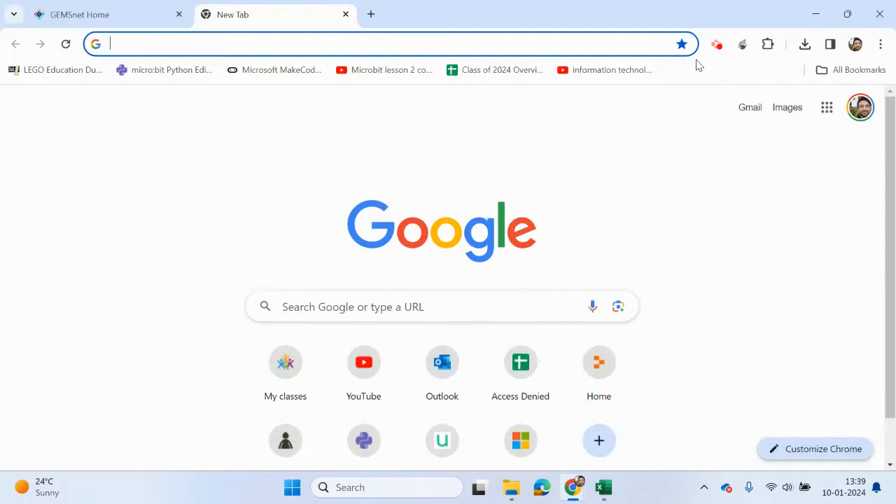